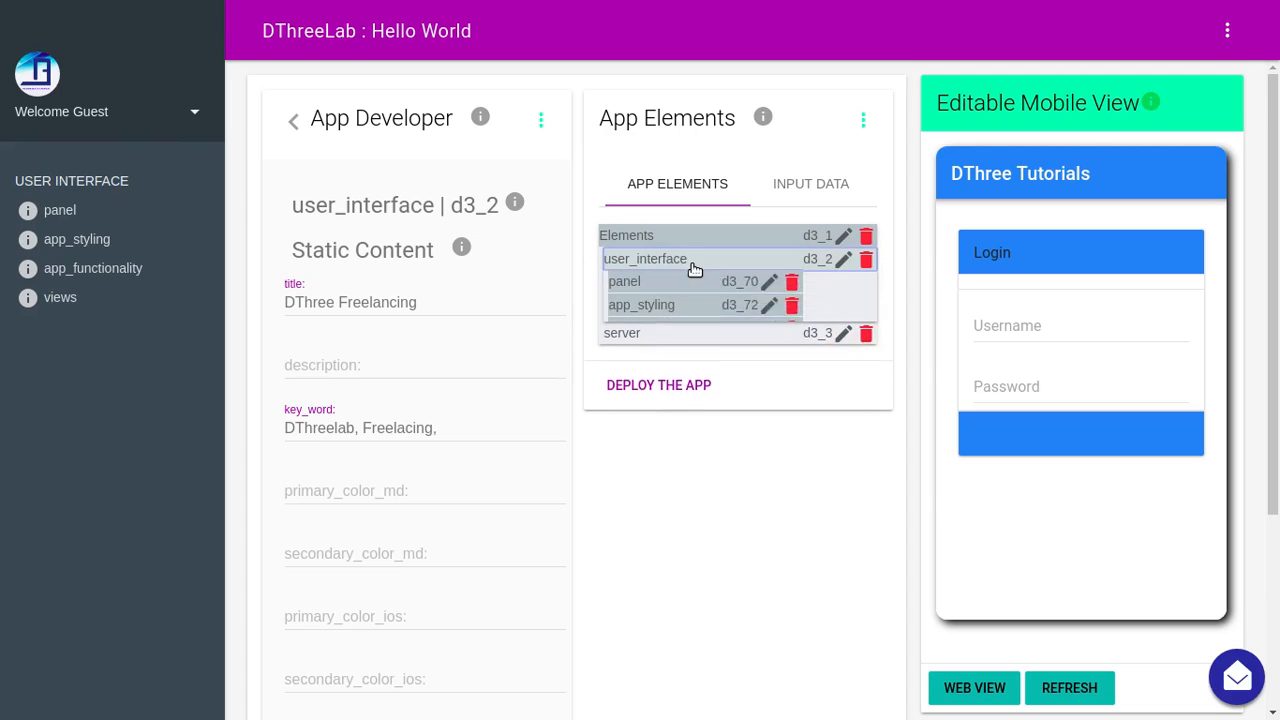
Open the views element under user_interface for editing and add a page_layout to it
click(700, 363)
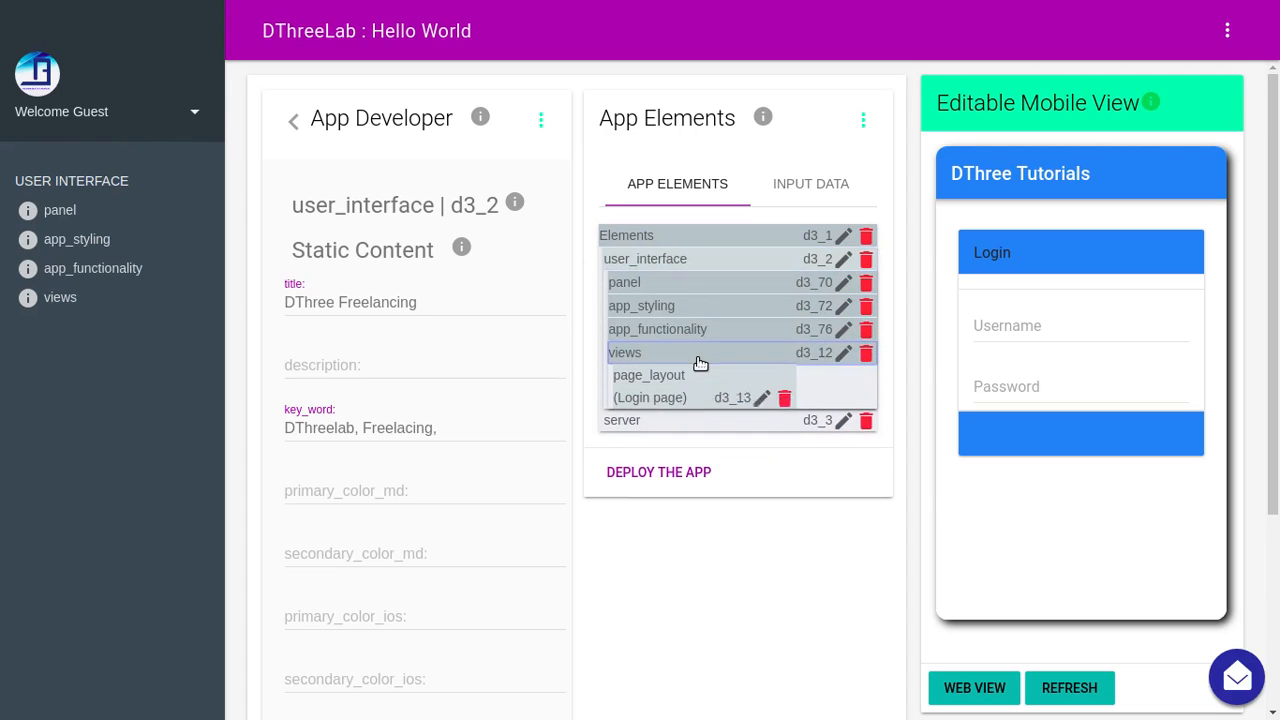
click(842, 355)
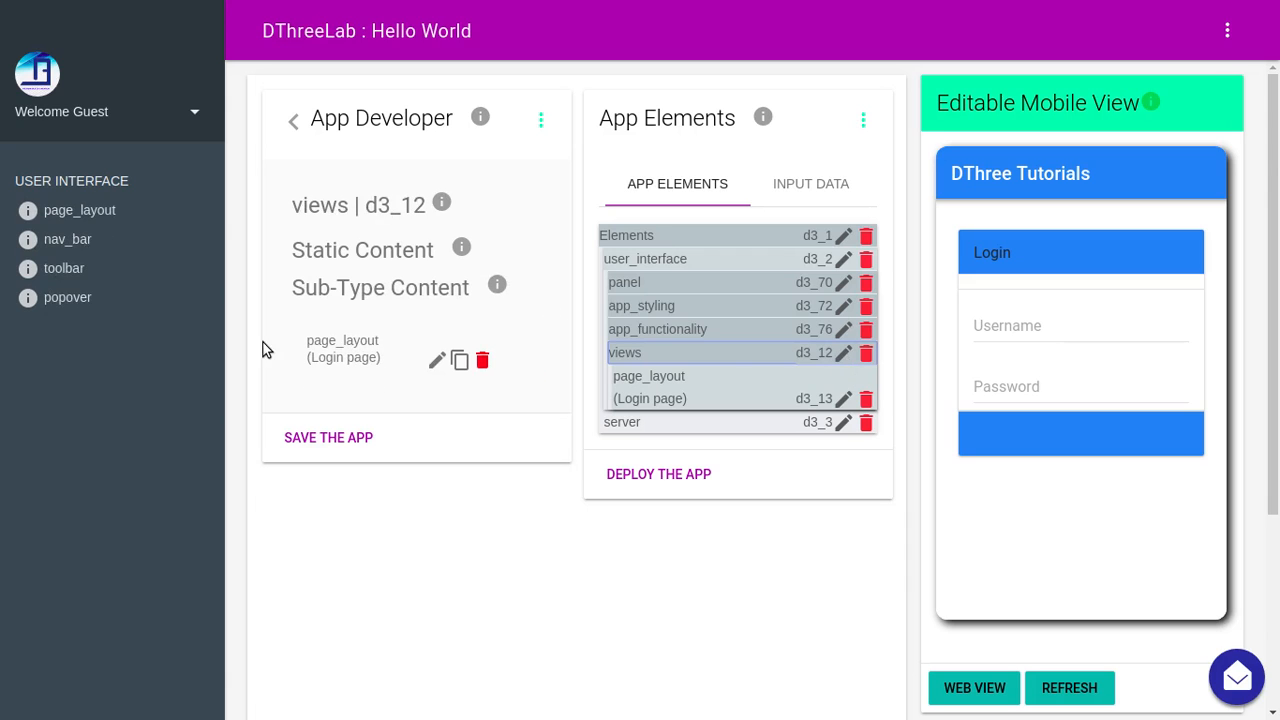
drag(72, 215, 392, 393)
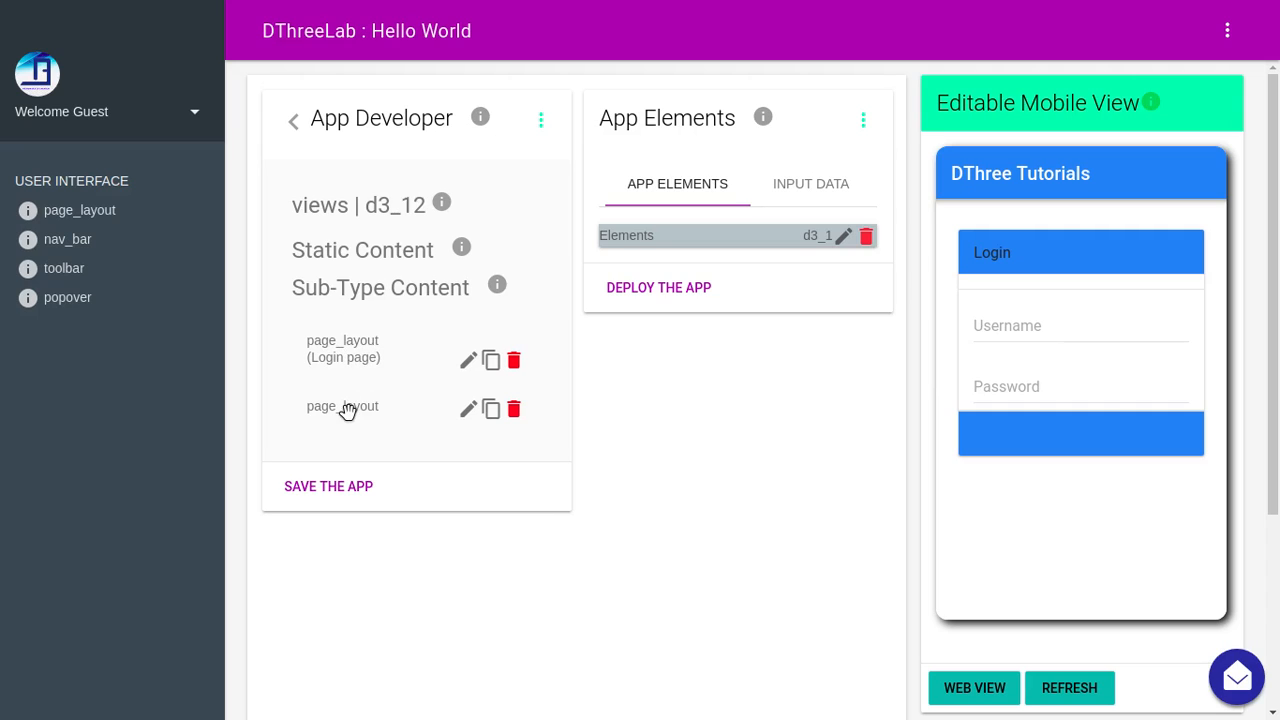
Open the new unlabeled page_layout for editing and set its label to "newPage"
click(469, 411)
click(342, 298)
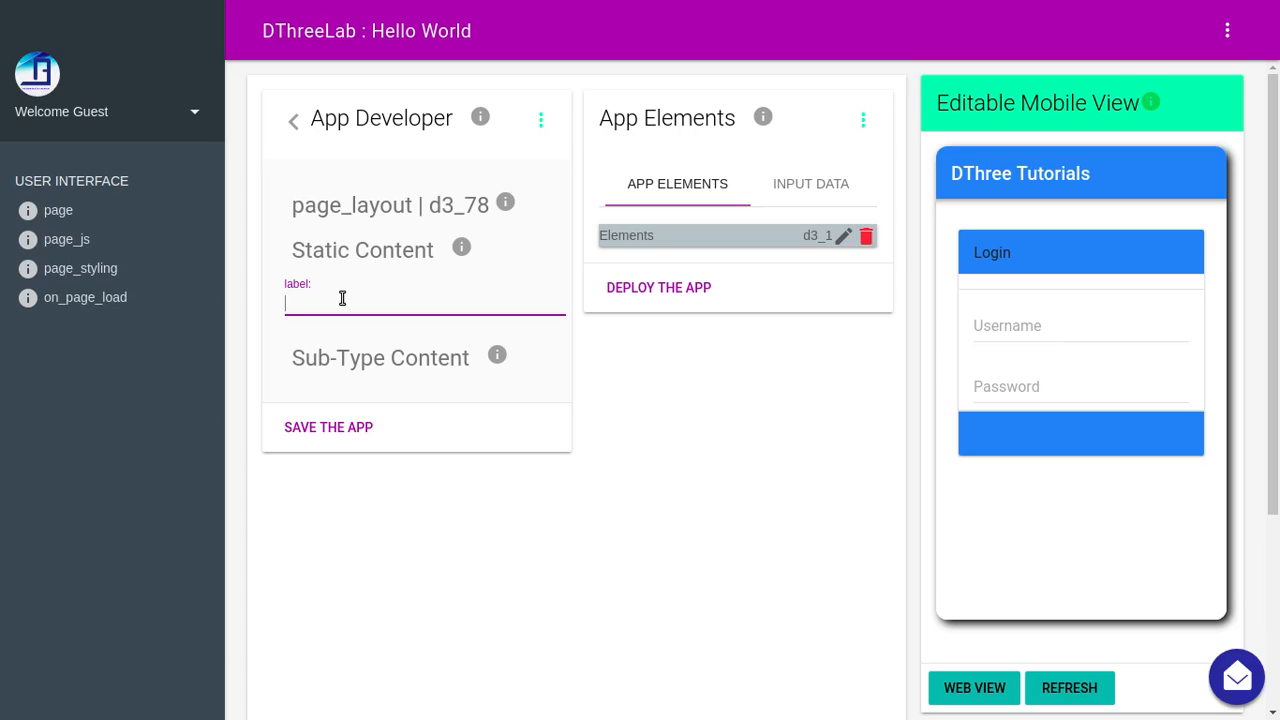
text(newPage)
Add a page element to the newPage layout and set its theme_color to color-theme-red
click(365, 355)
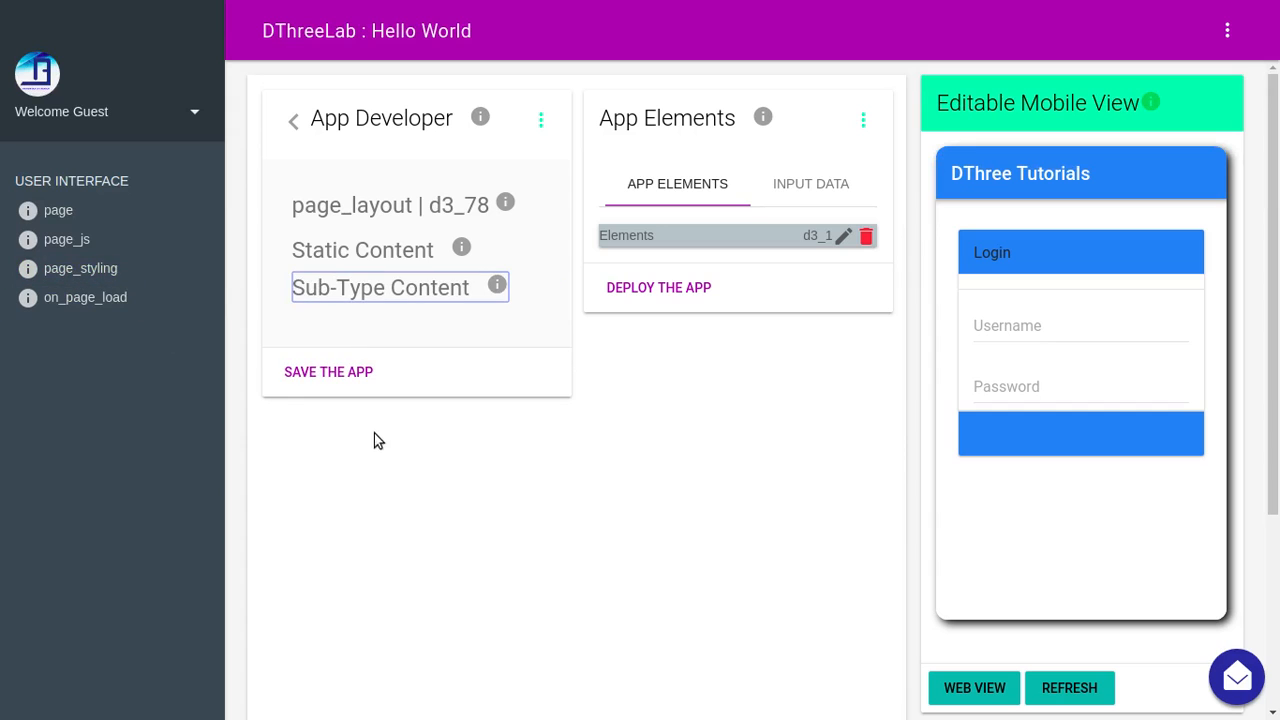
drag(44, 209, 365, 323)
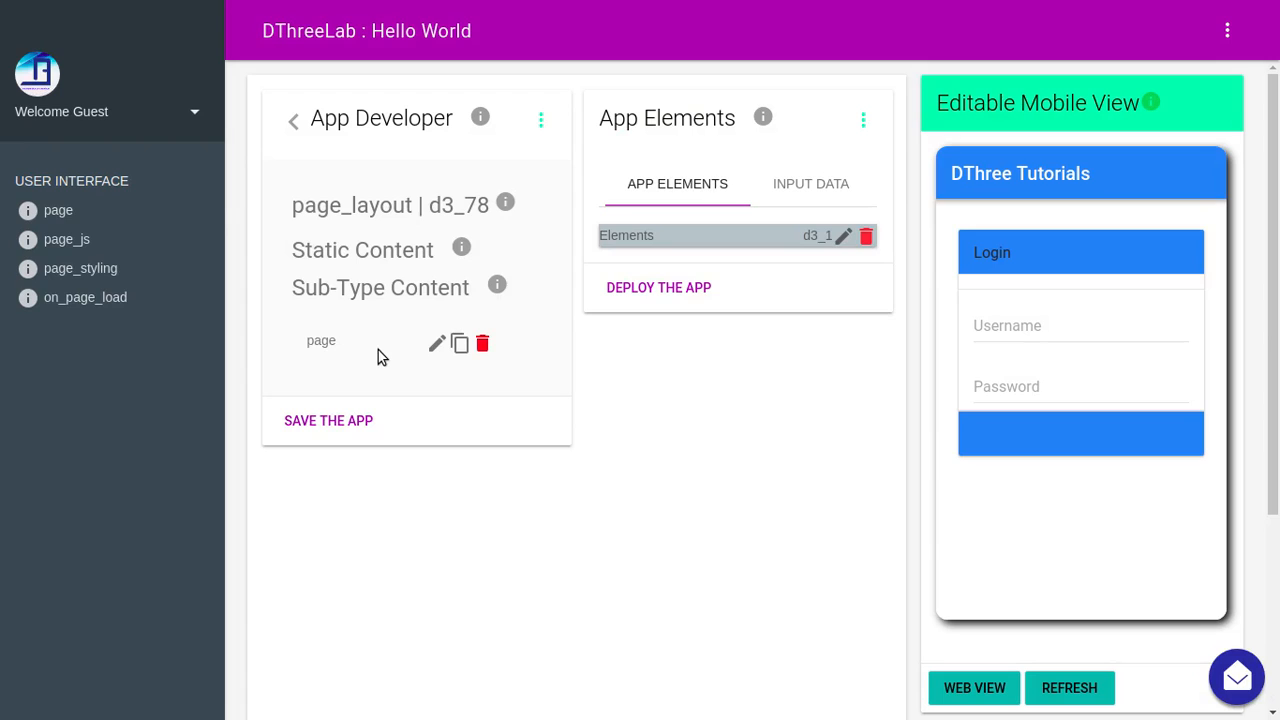
click(437, 345)
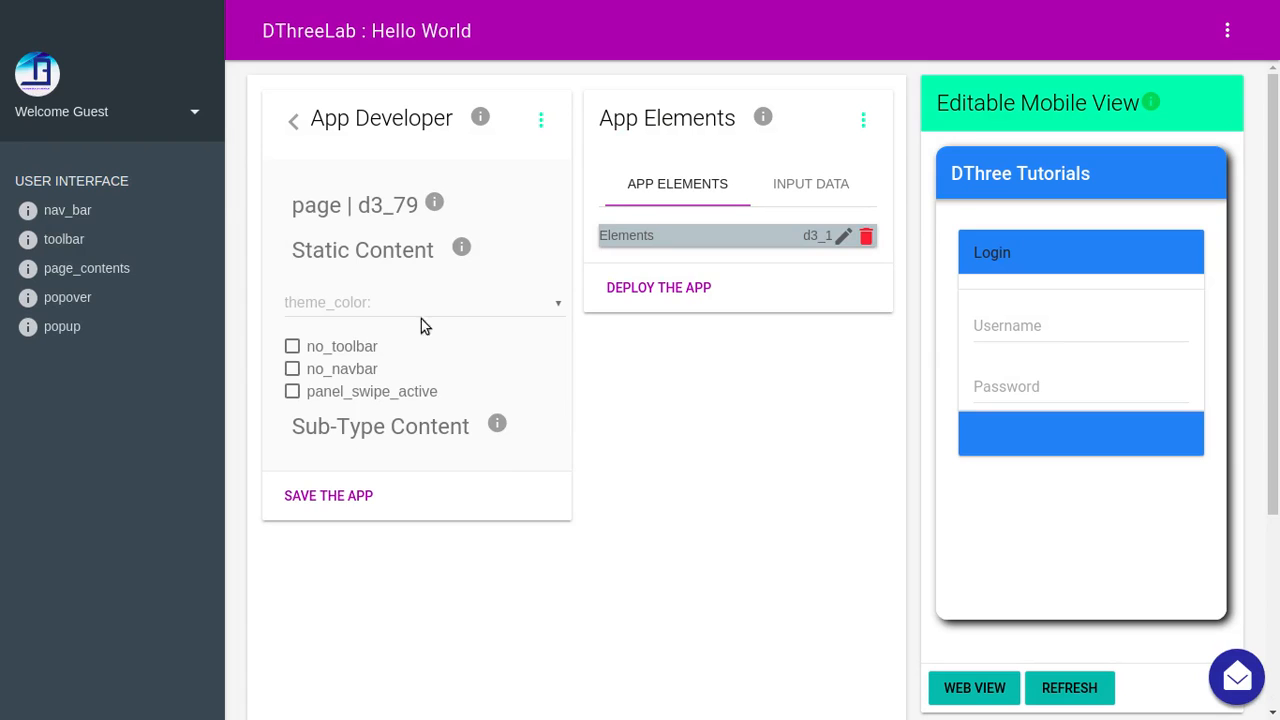
click(456, 302)
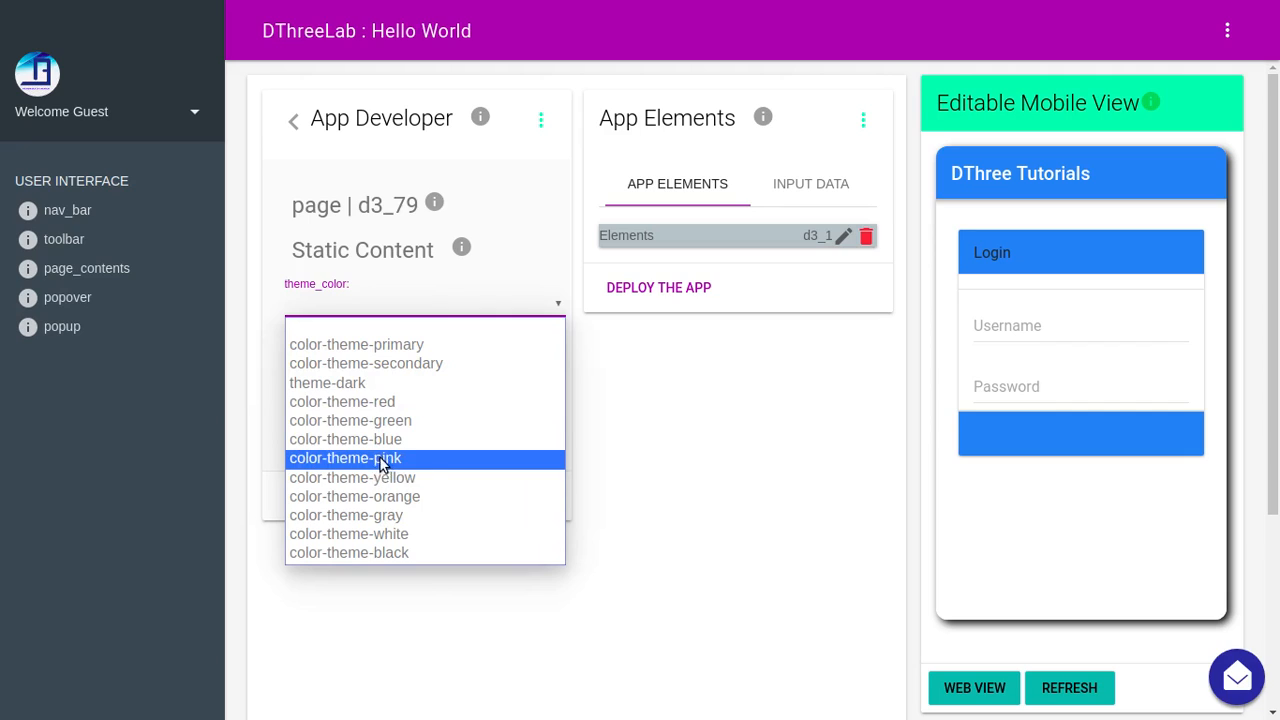
click(383, 402)
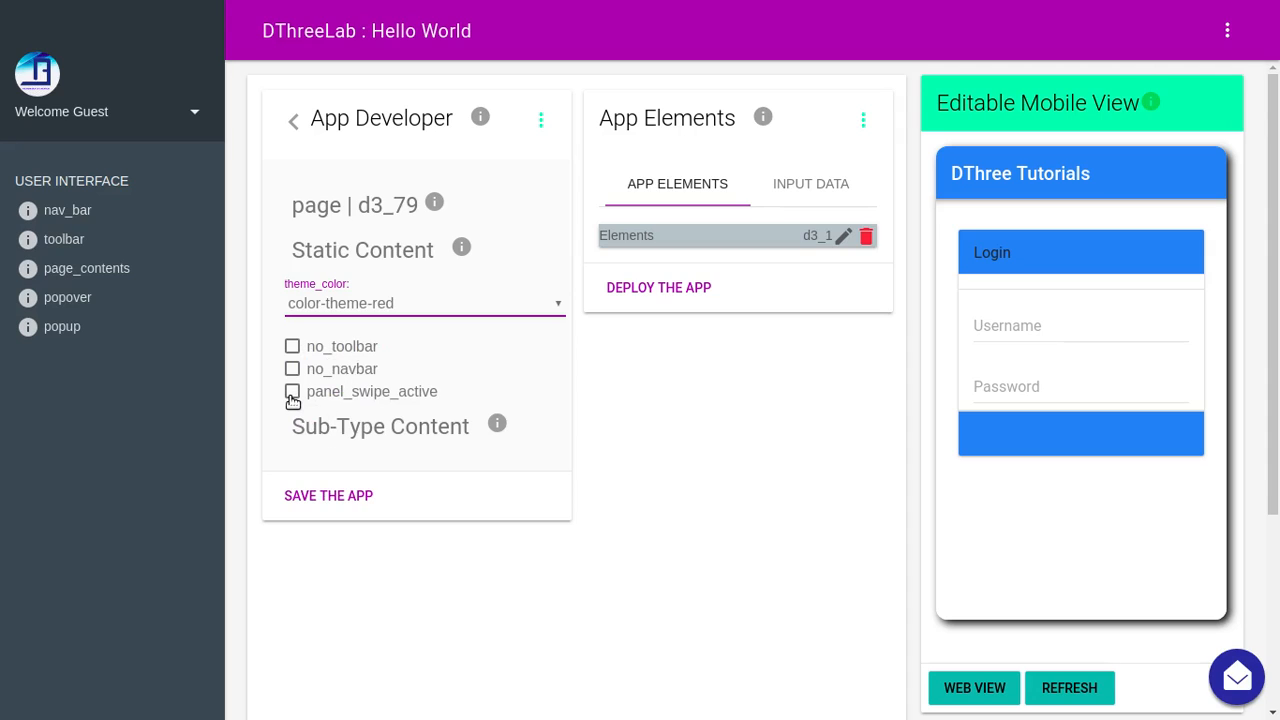
Add a nav_bar to the page's sub-type content and a center element inside that nav_bar
click(389, 438)
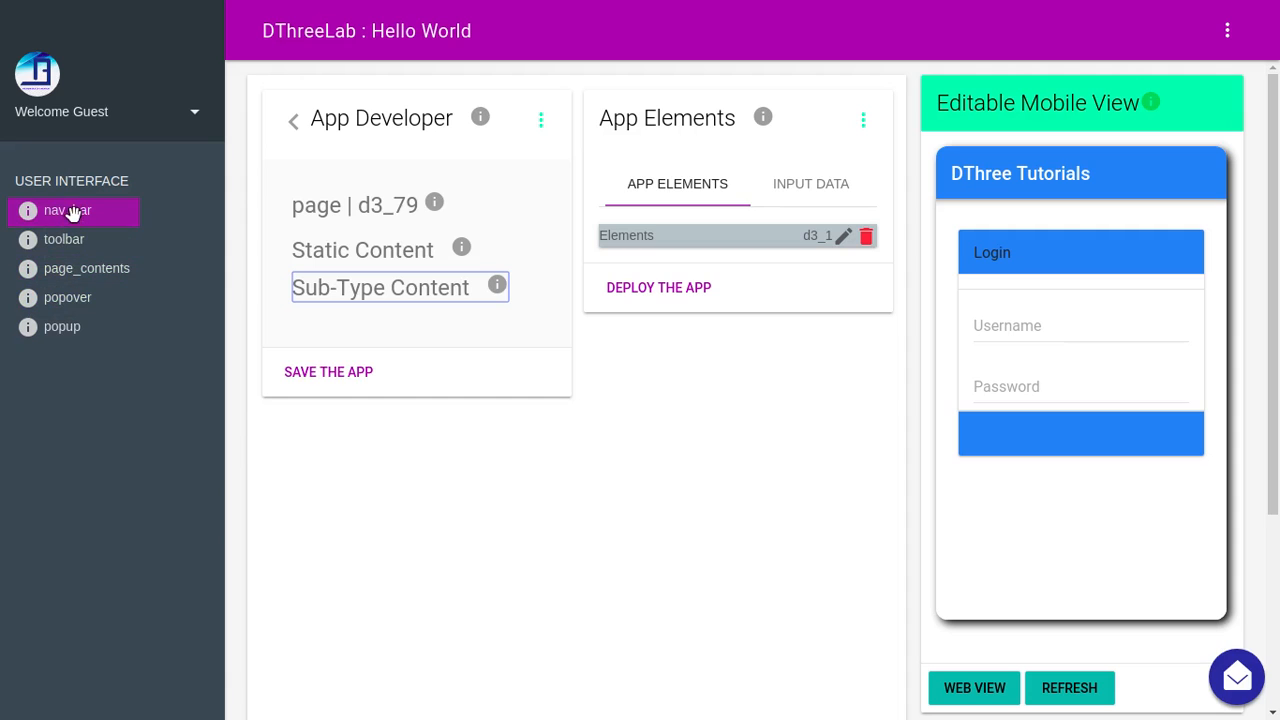
drag(60, 213, 361, 316)
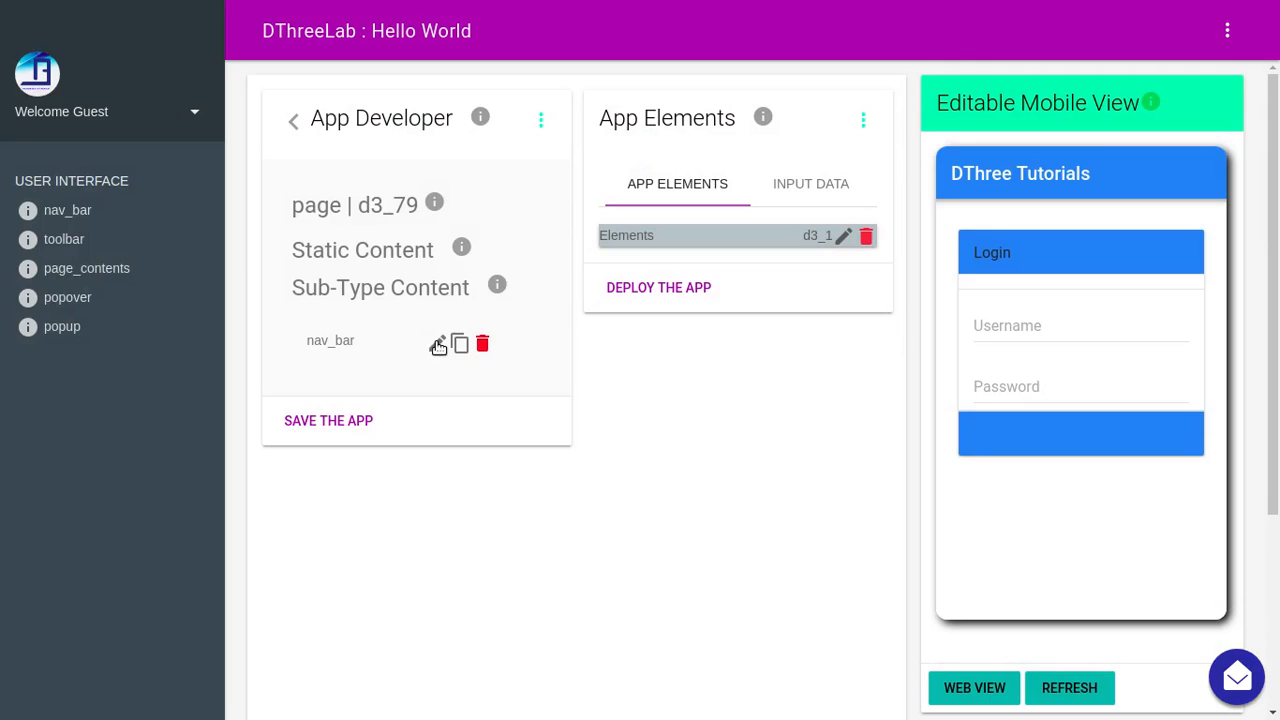
click(437, 343)
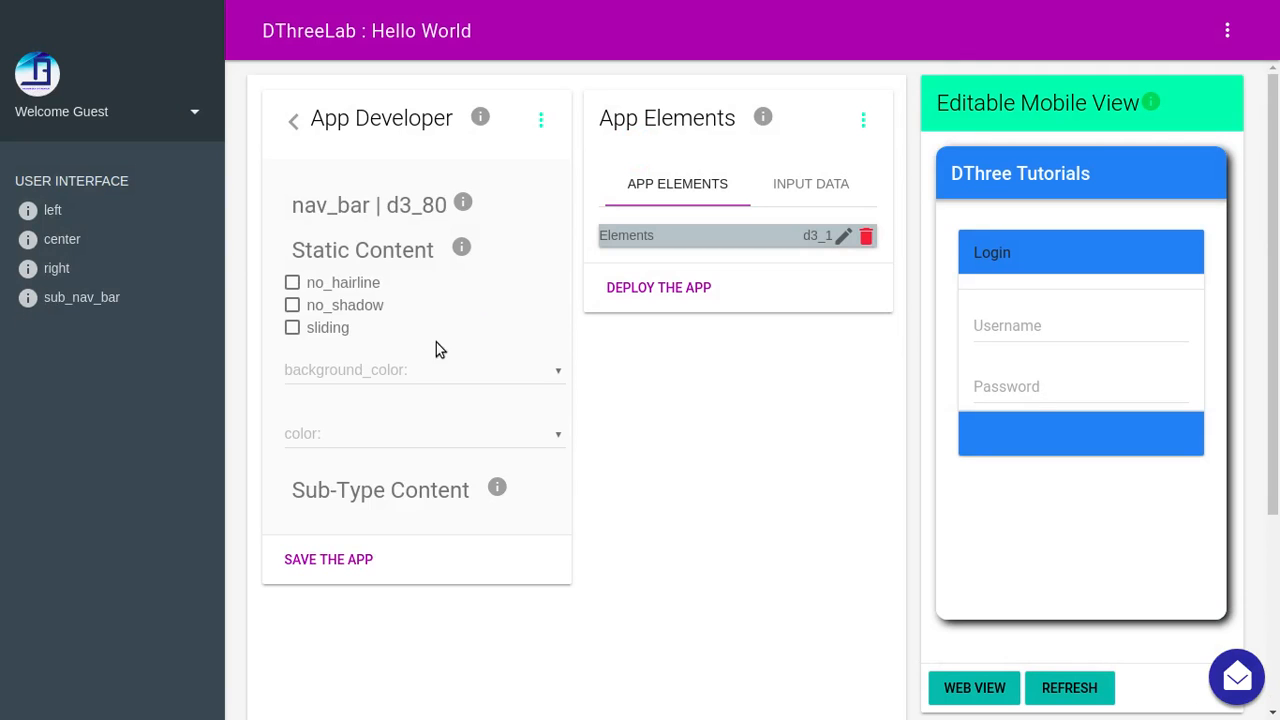
click(363, 496)
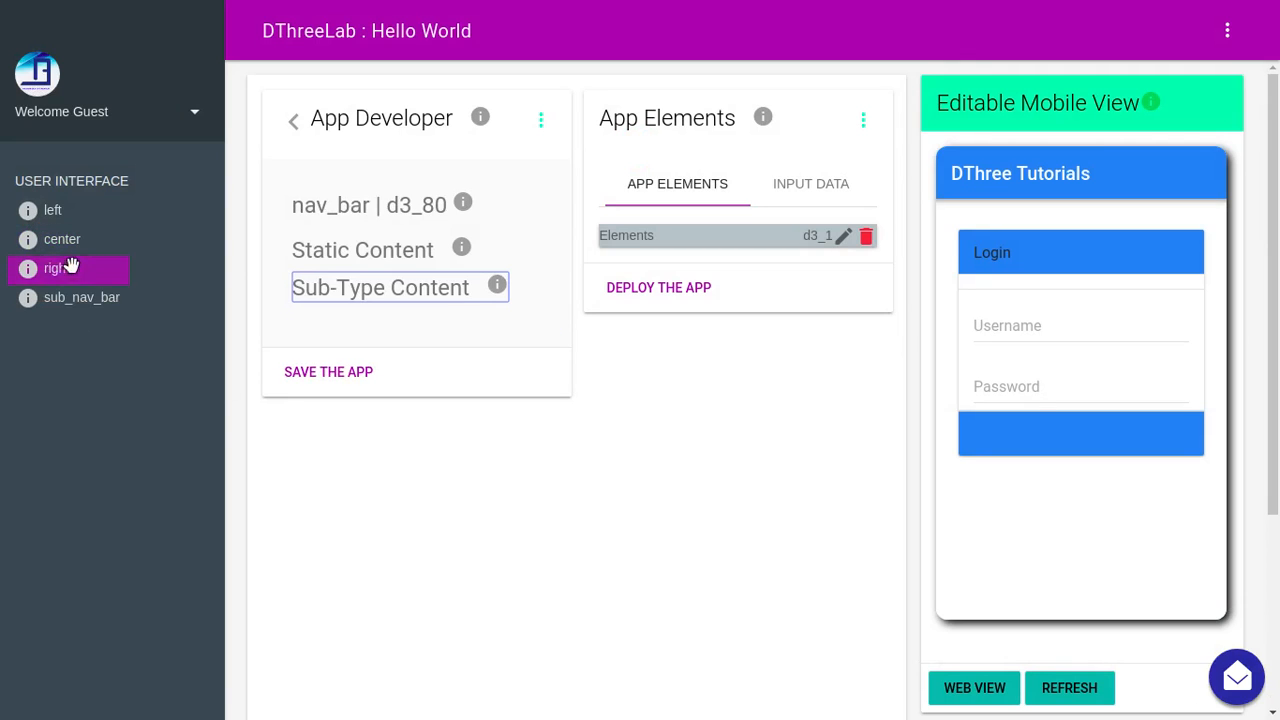
drag(55, 247, 335, 328)
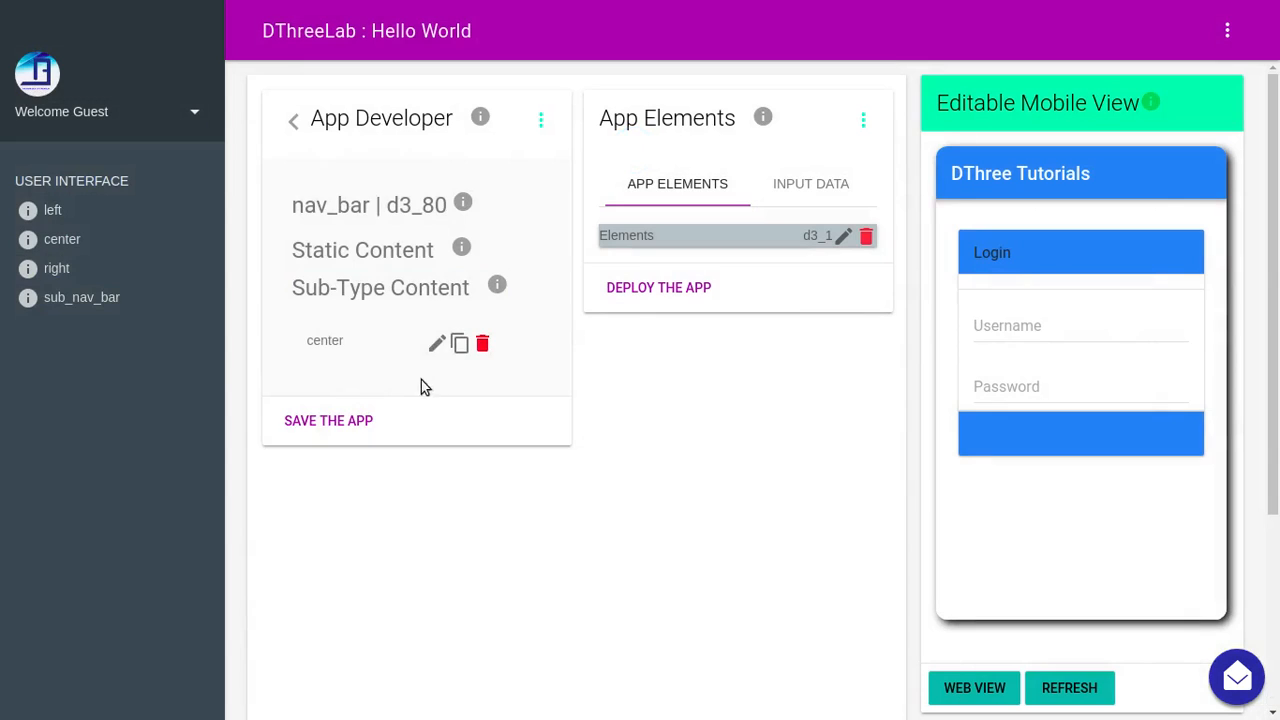
Set the nav_bar's center text to "New Page" and save the app
click(436, 345)
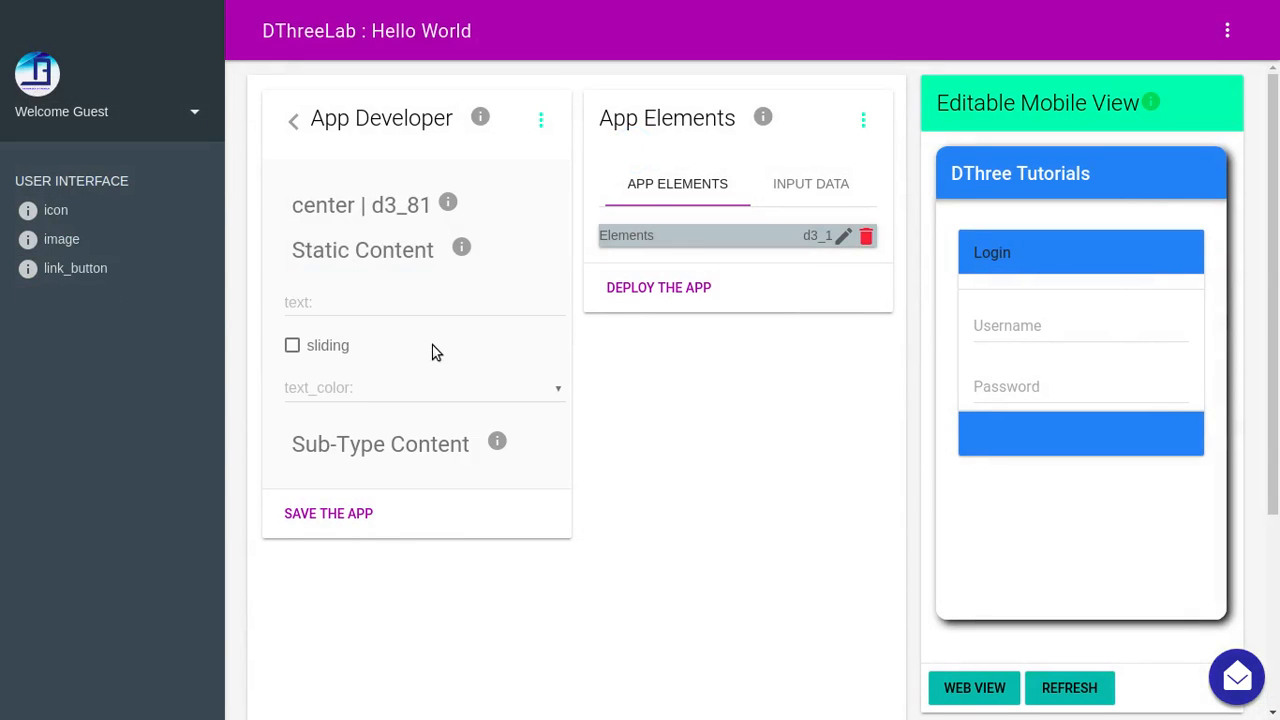
click(322, 298)
text(New)
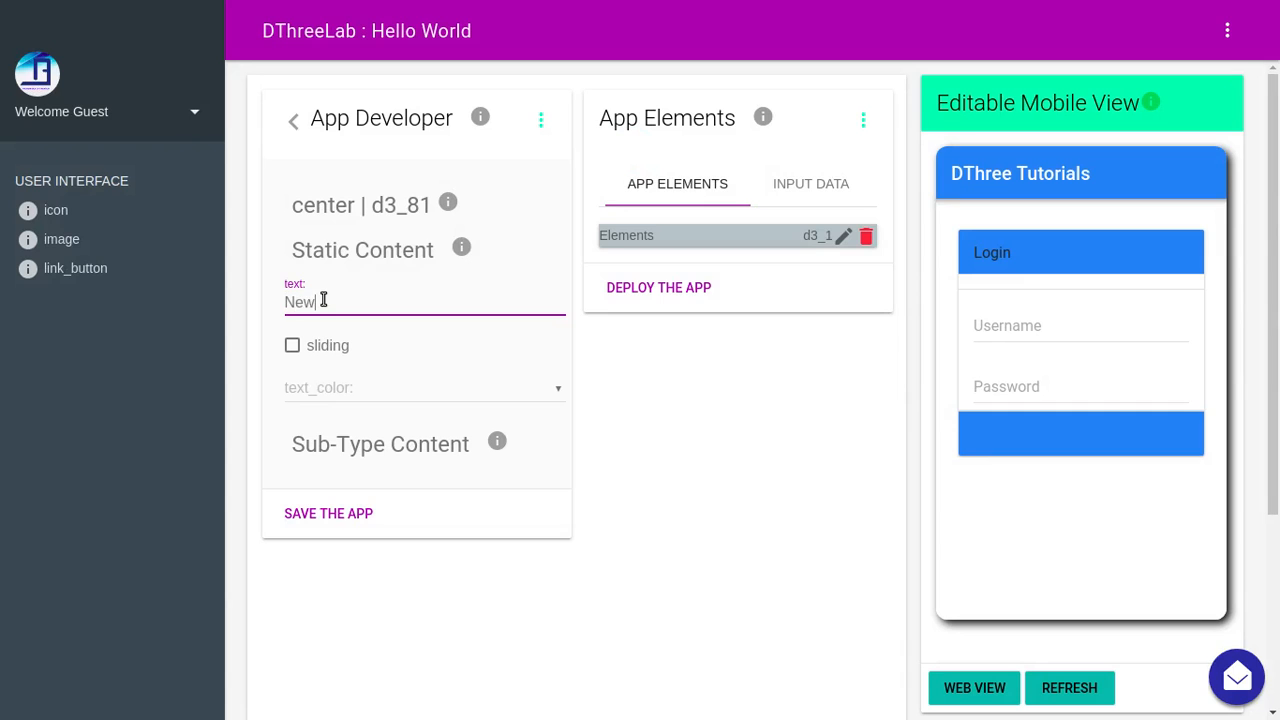
text( Page)
click(324, 513)
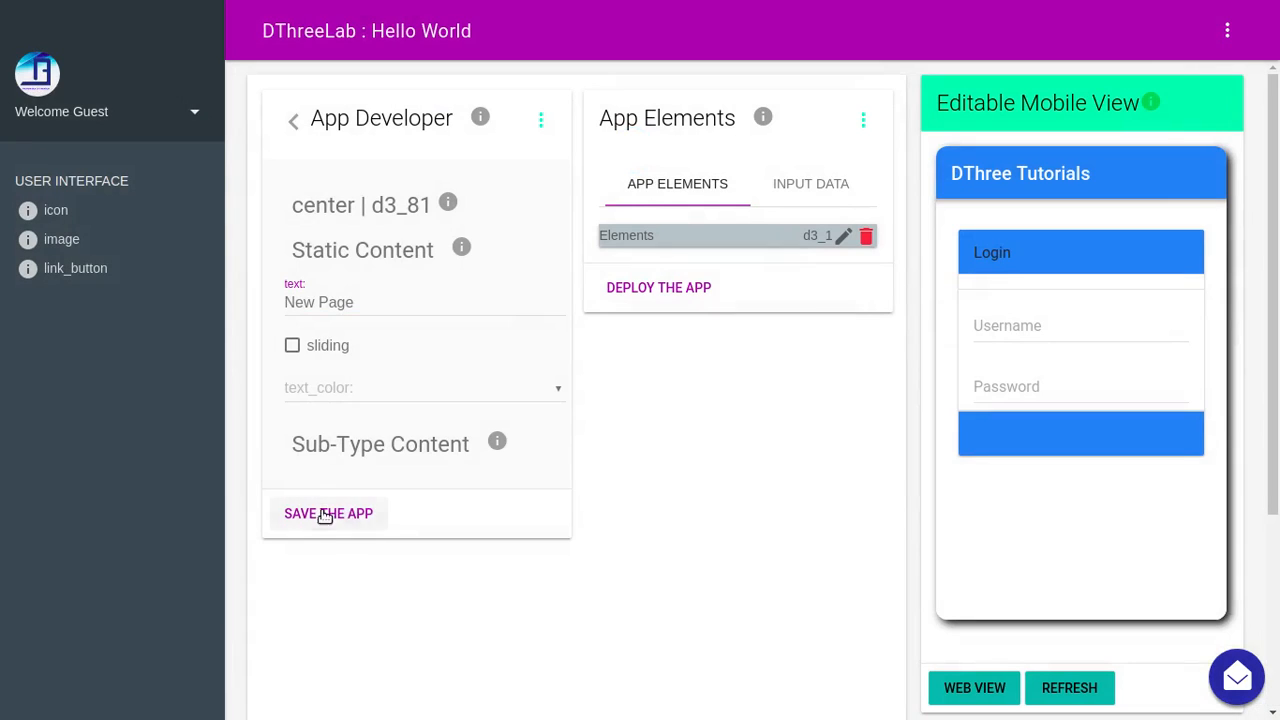
Return to the views element, move the newPage layout above the Login page layout, and deploy the app
click(294, 121)
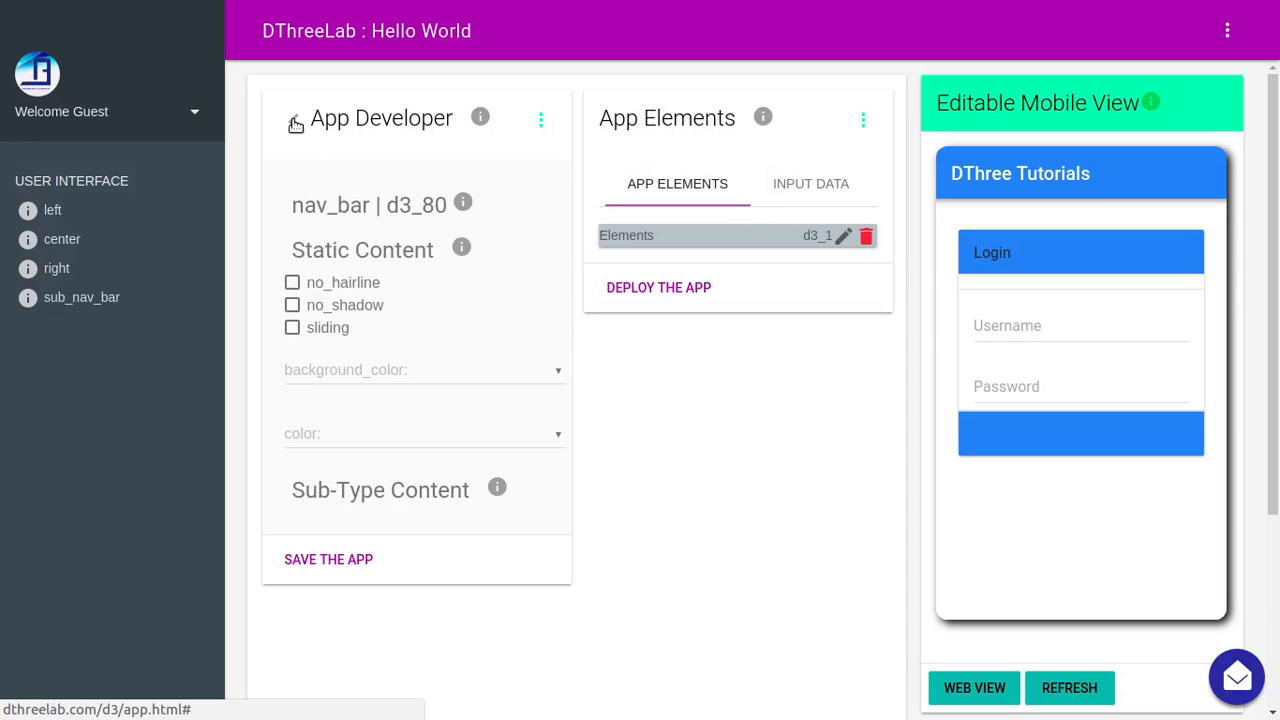
click(374, 486)
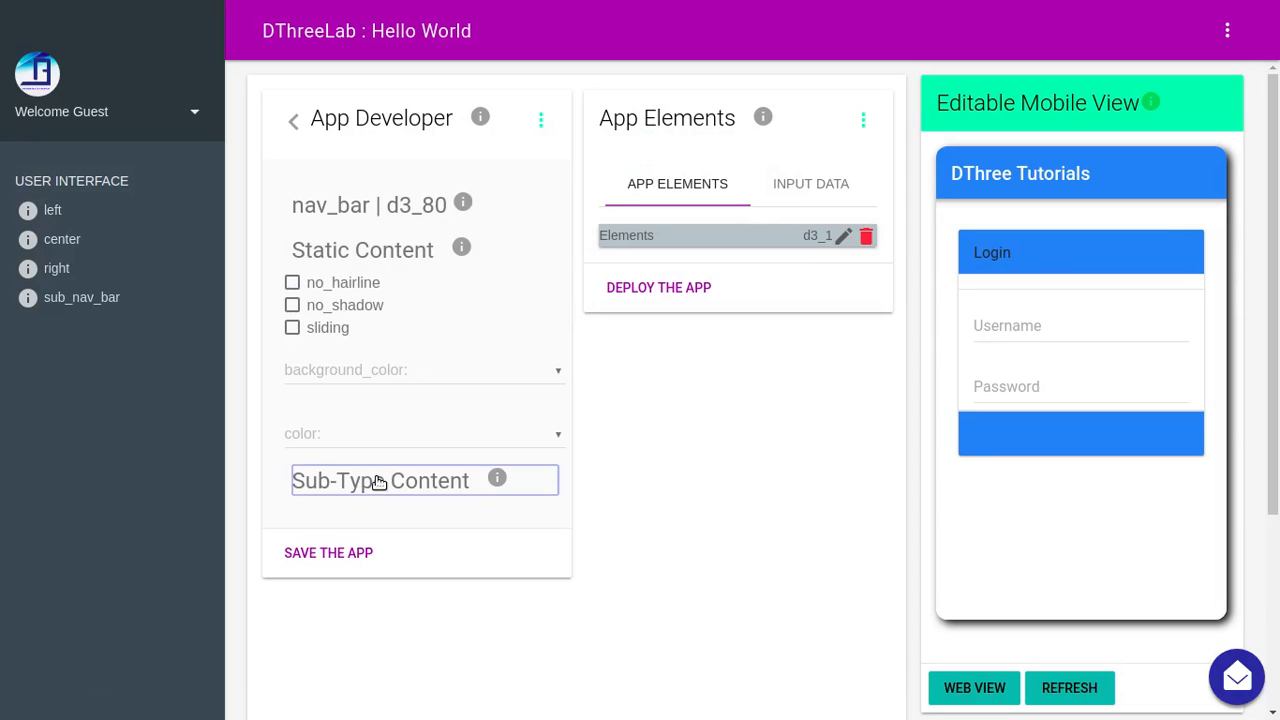
click(294, 127)
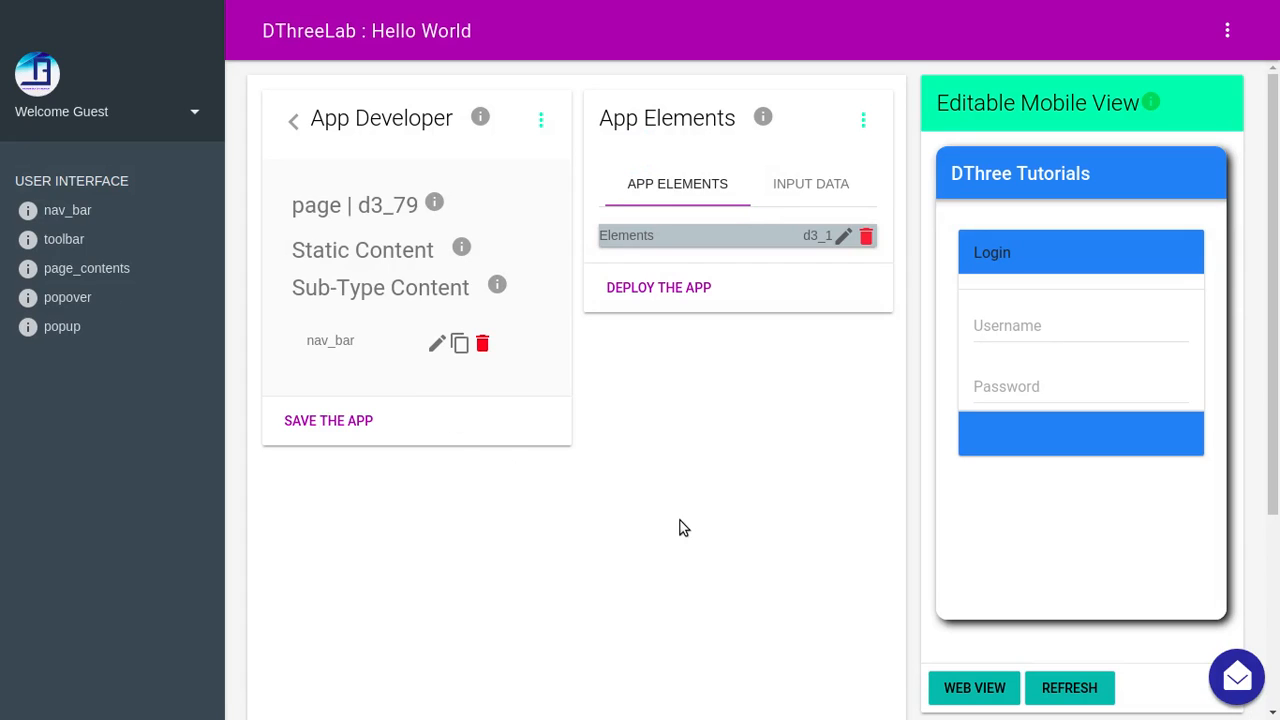
click(294, 127)
click(294, 127)
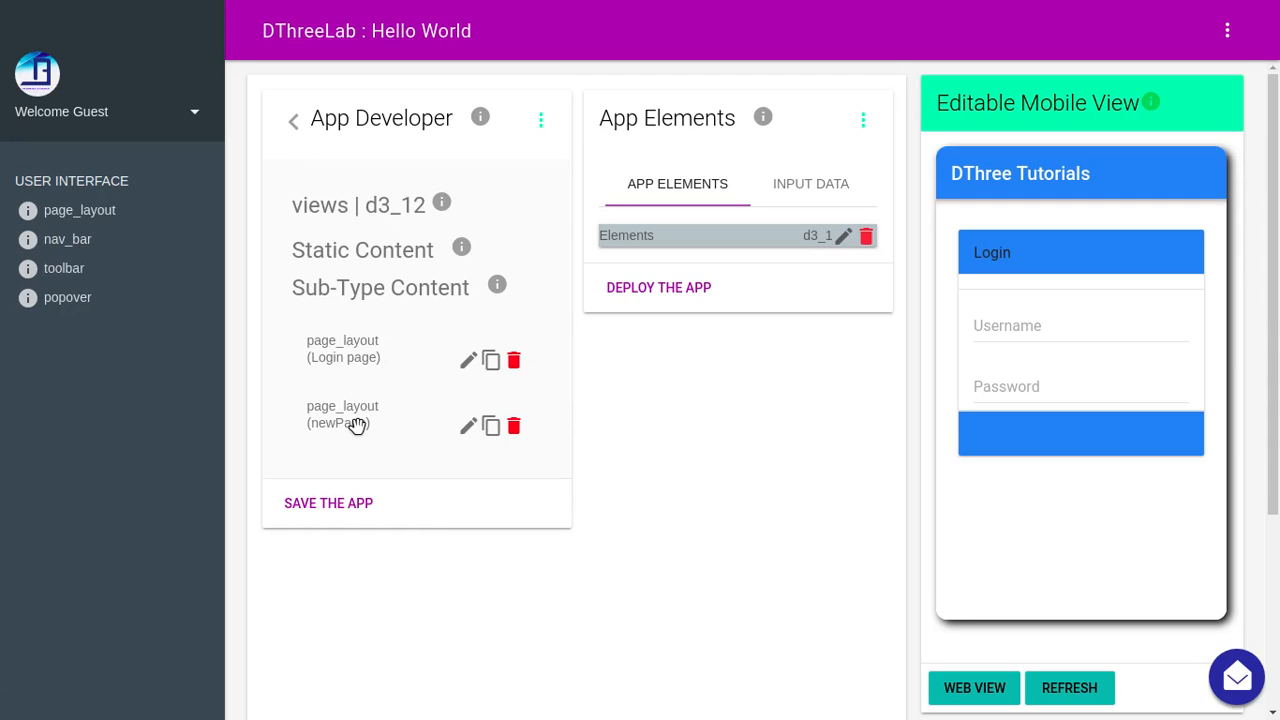
drag(357, 425, 357, 354)
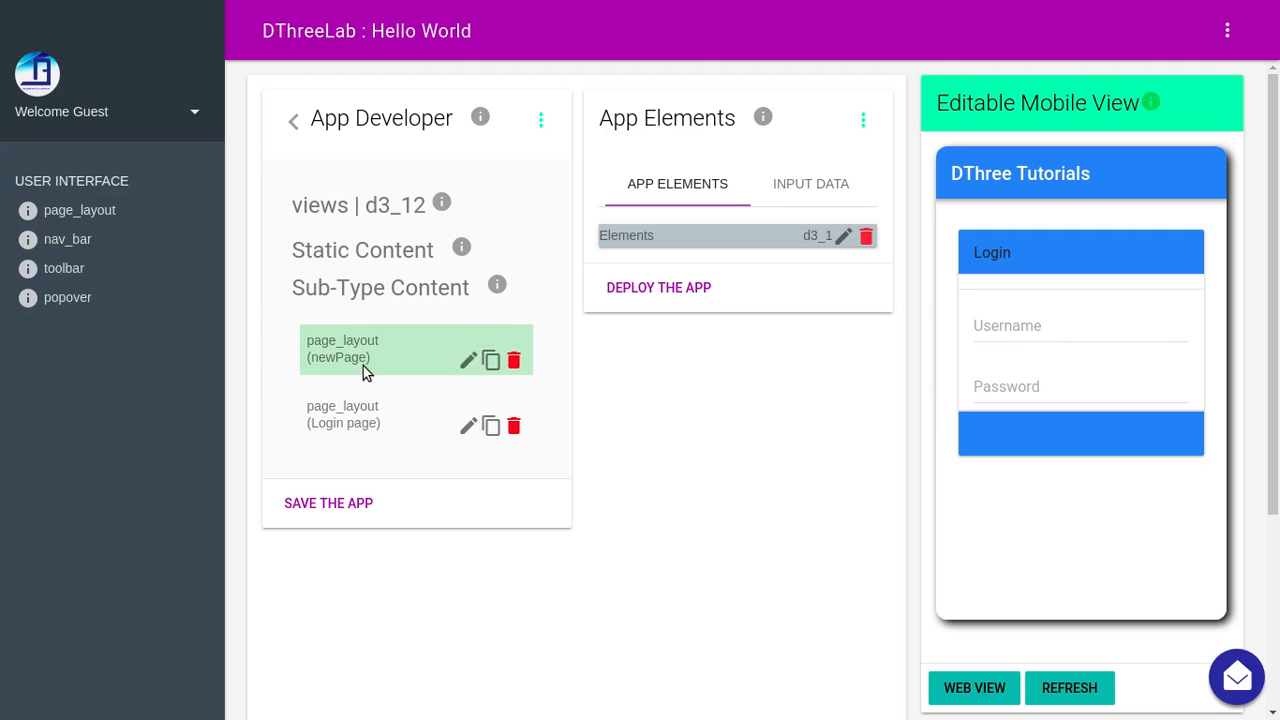
click(655, 293)
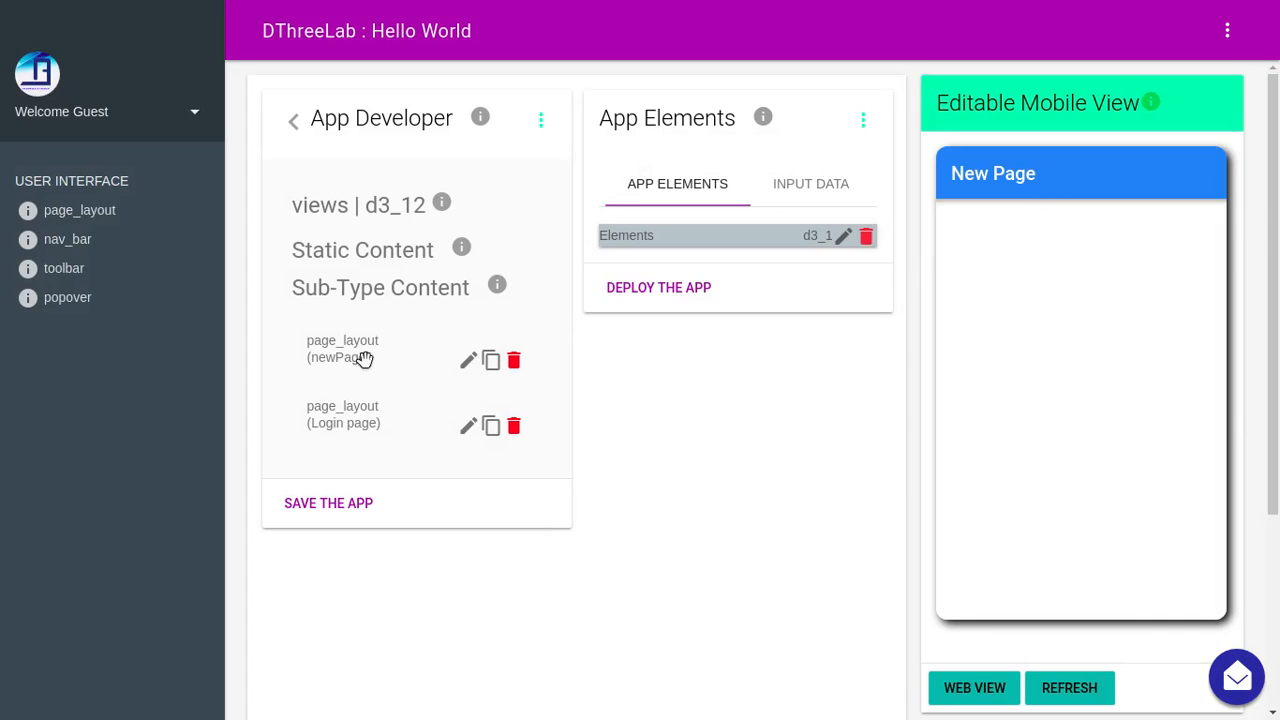
Set the background_color of the newPage layout's nav_bar to bg-color-red and deploy the app
click(466, 365)
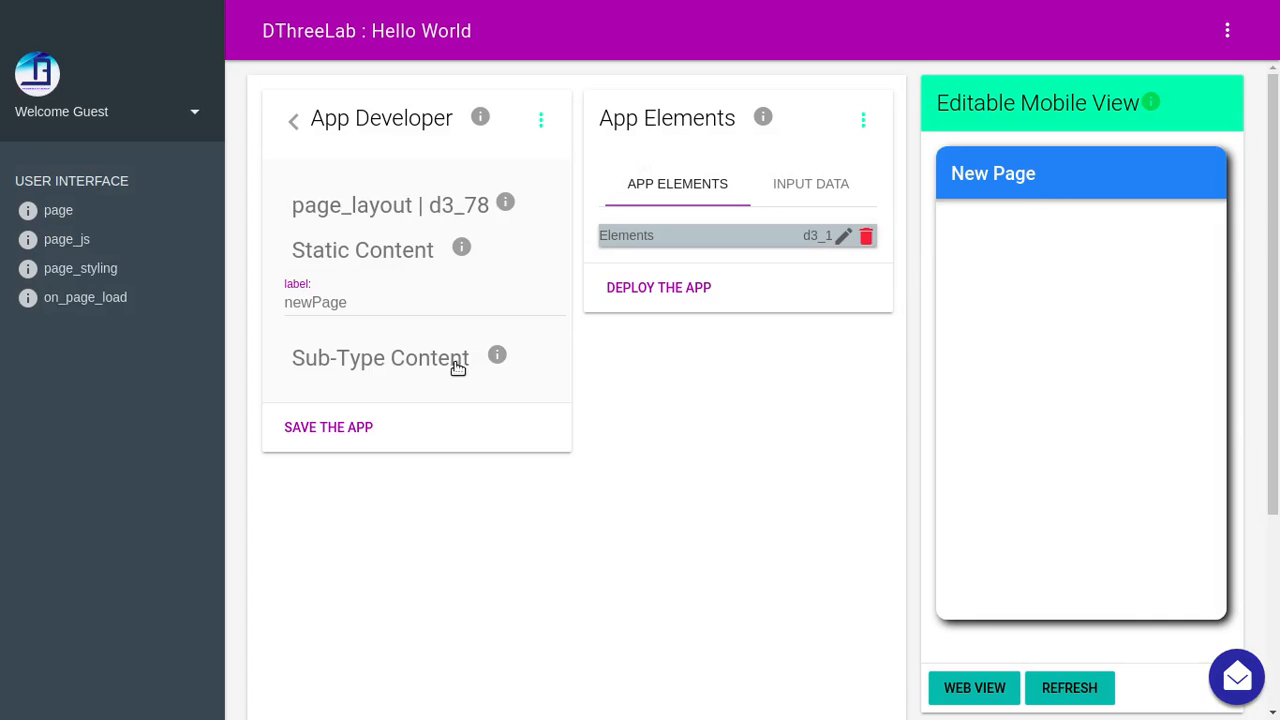
click(380, 363)
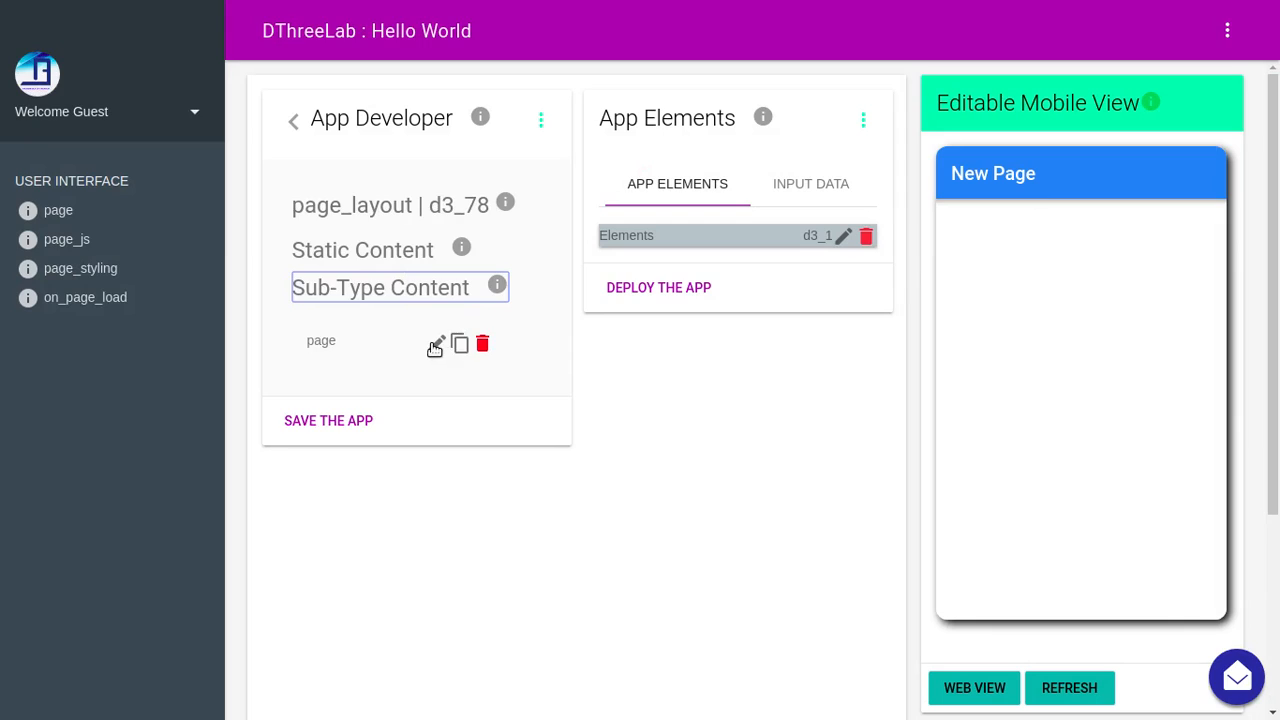
click(436, 344)
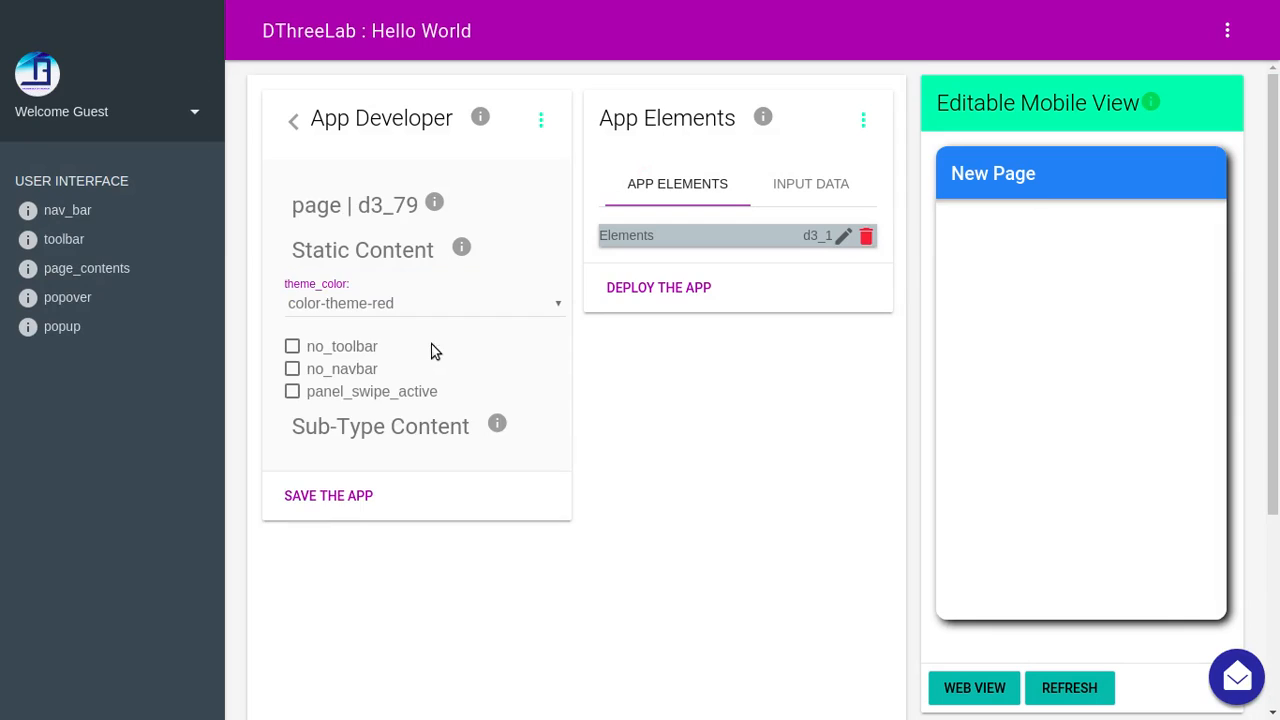
click(386, 428)
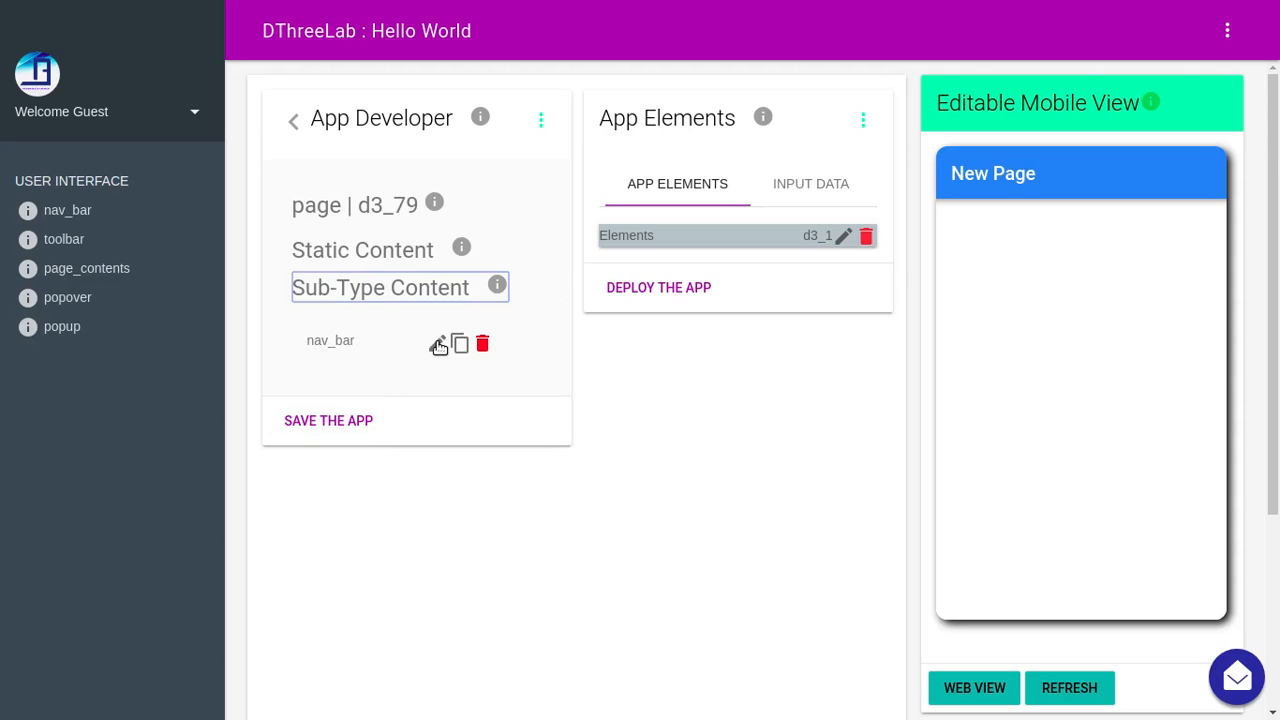
click(437, 344)
click(433, 370)
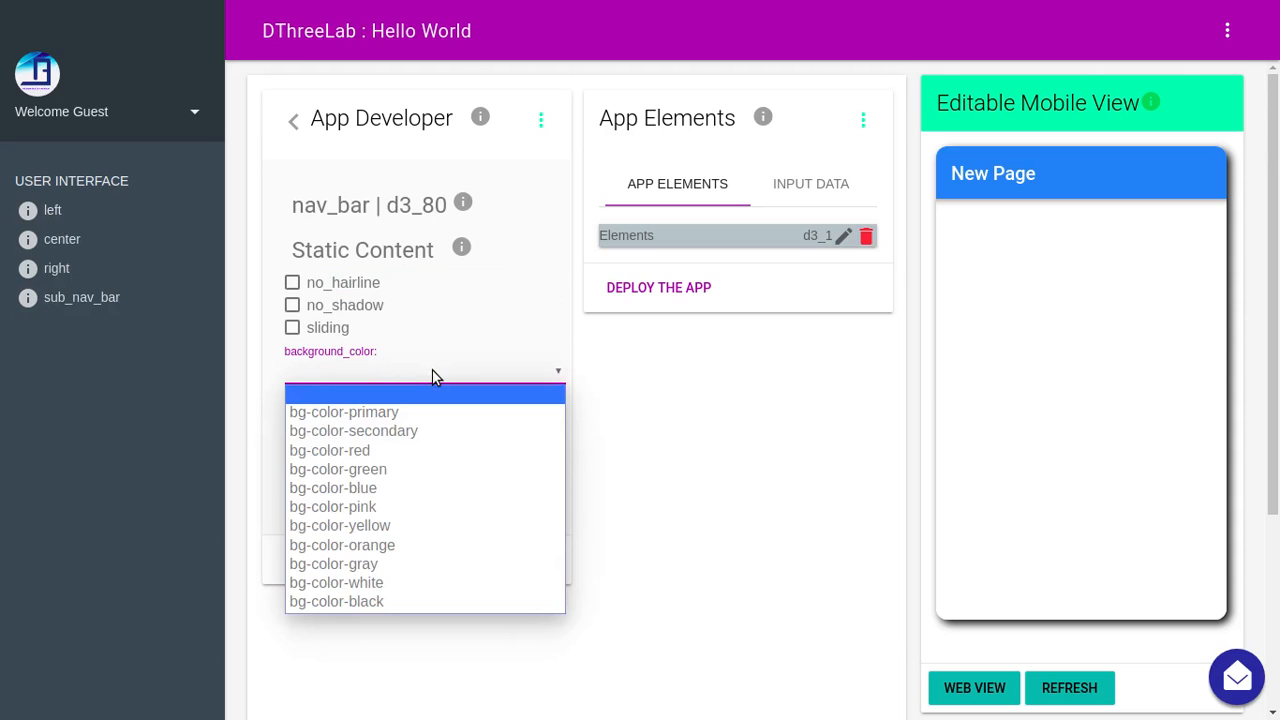
click(386, 451)
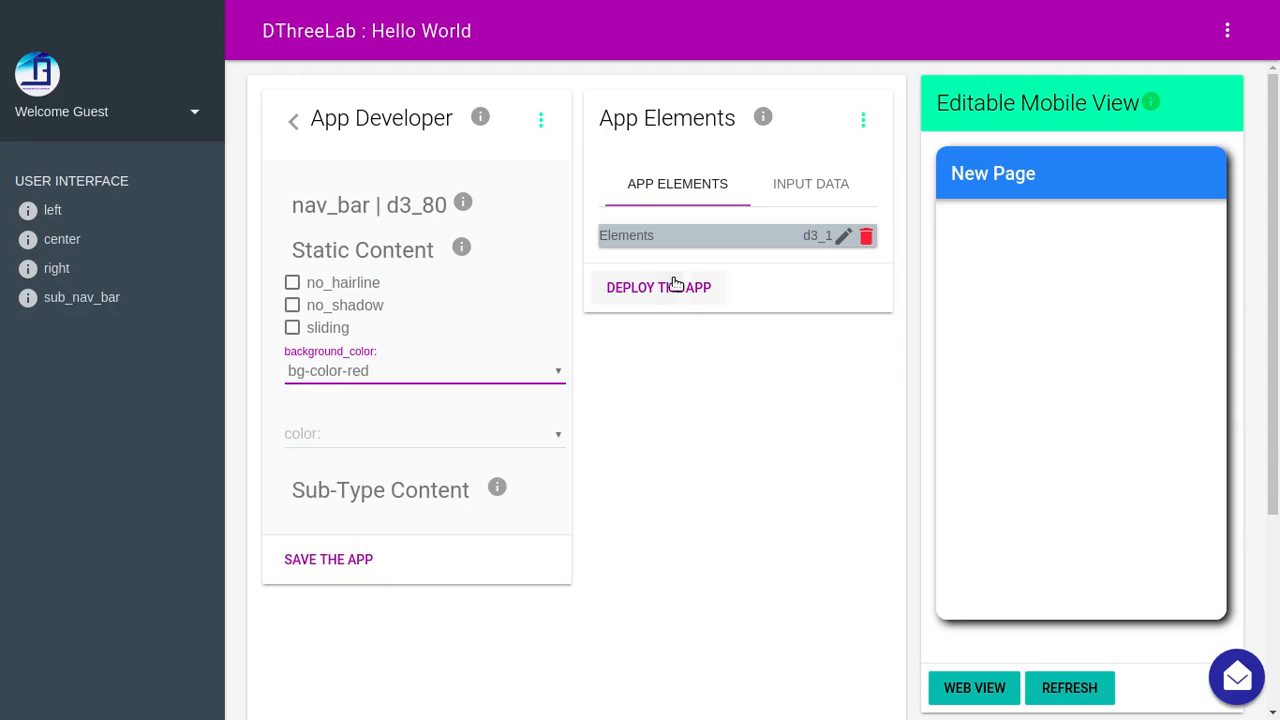
click(672, 288)
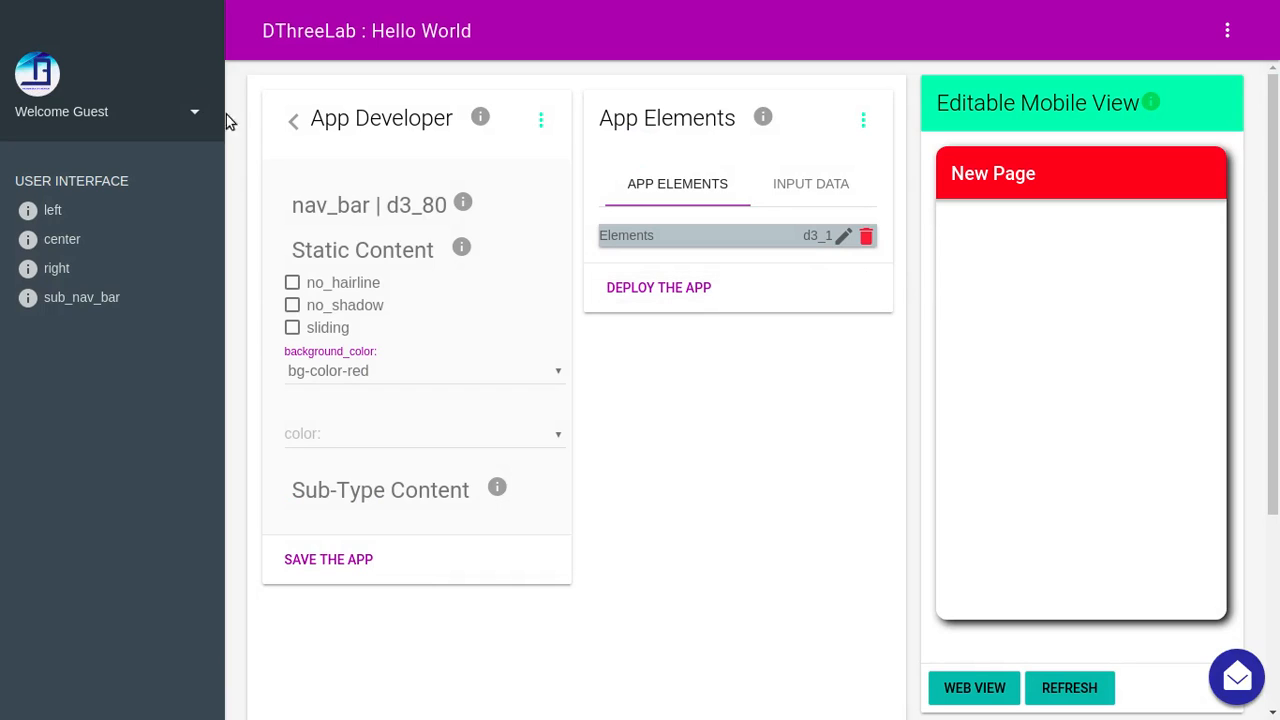
Add a page_contents element to the page inside the newPage layout and open it for editing
click(293, 121)
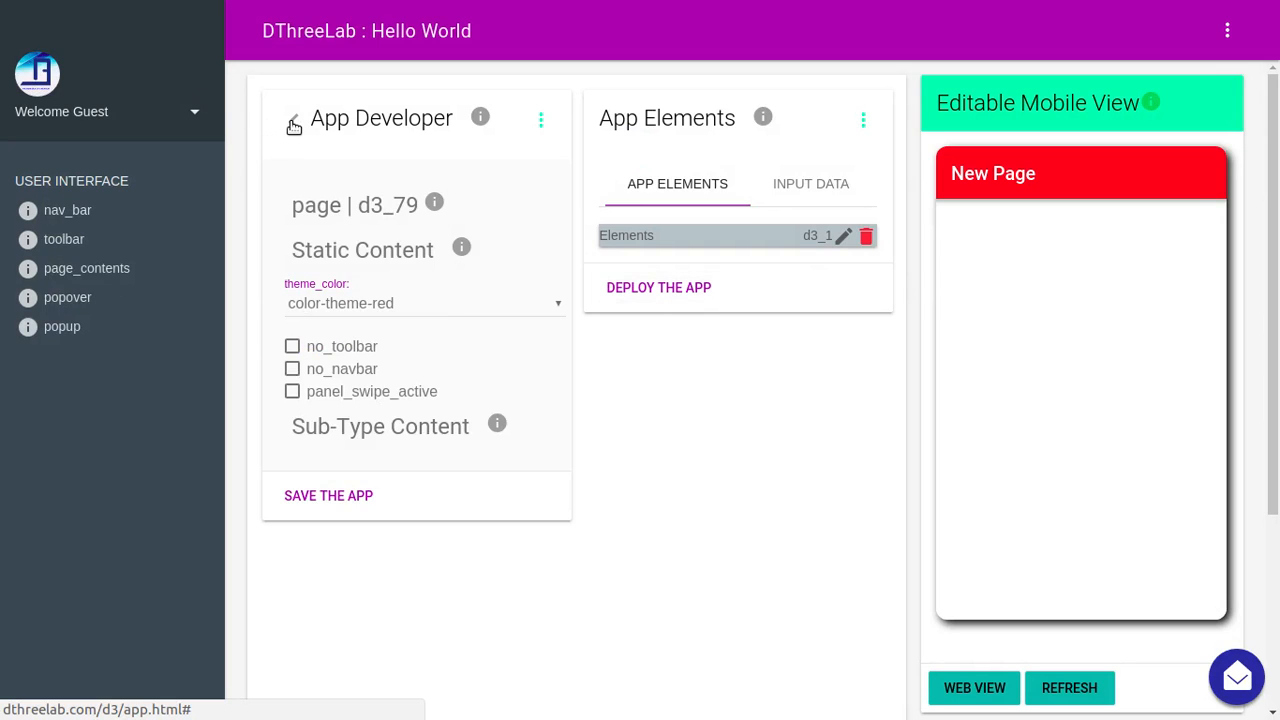
click(293, 121)
click(293, 121)
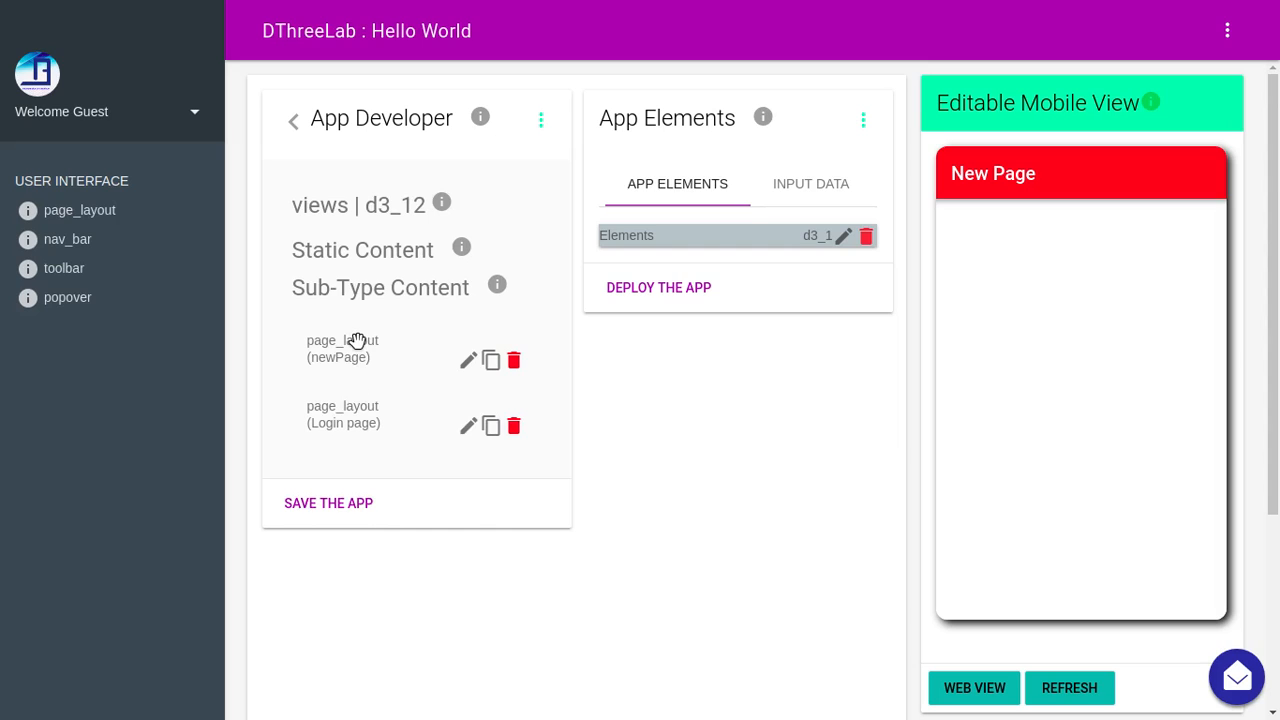
mouse_move(357, 341)
mouse_down()
mouse_move(366, 440)
mouse_move(366, 345)
mouse_move(372, 358)
mouse_up()
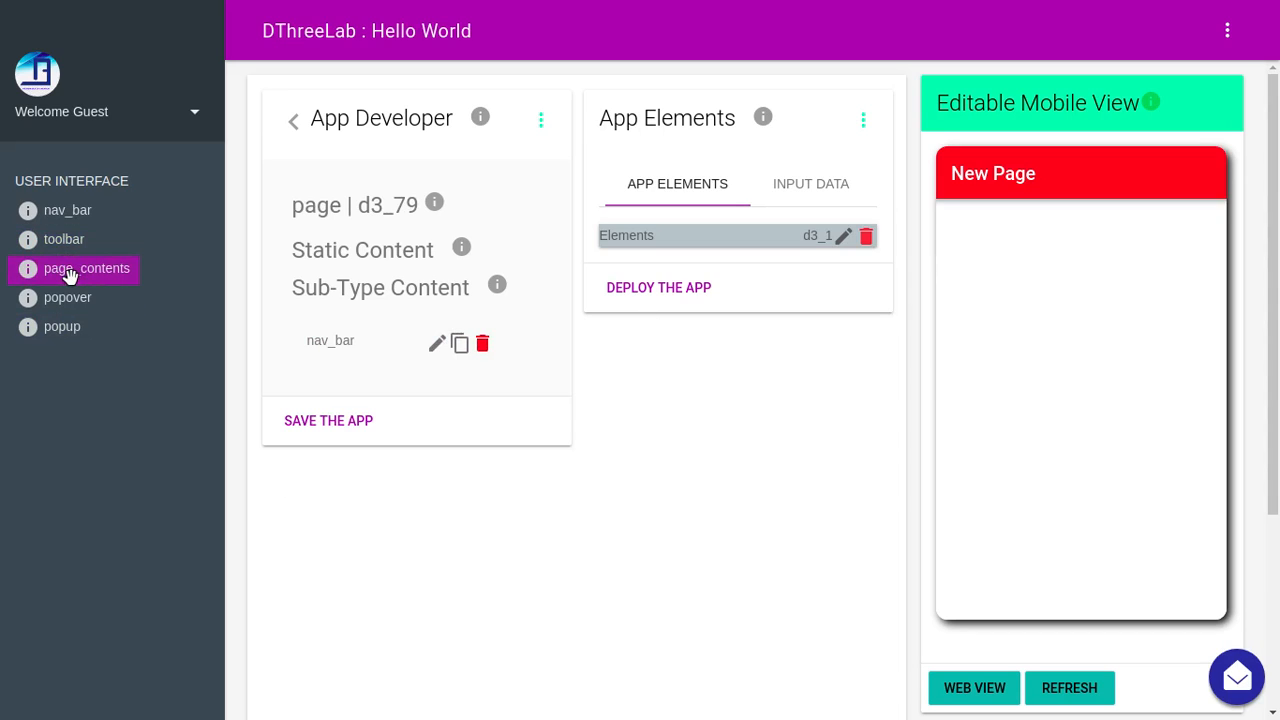
drag(70, 275, 372, 378)
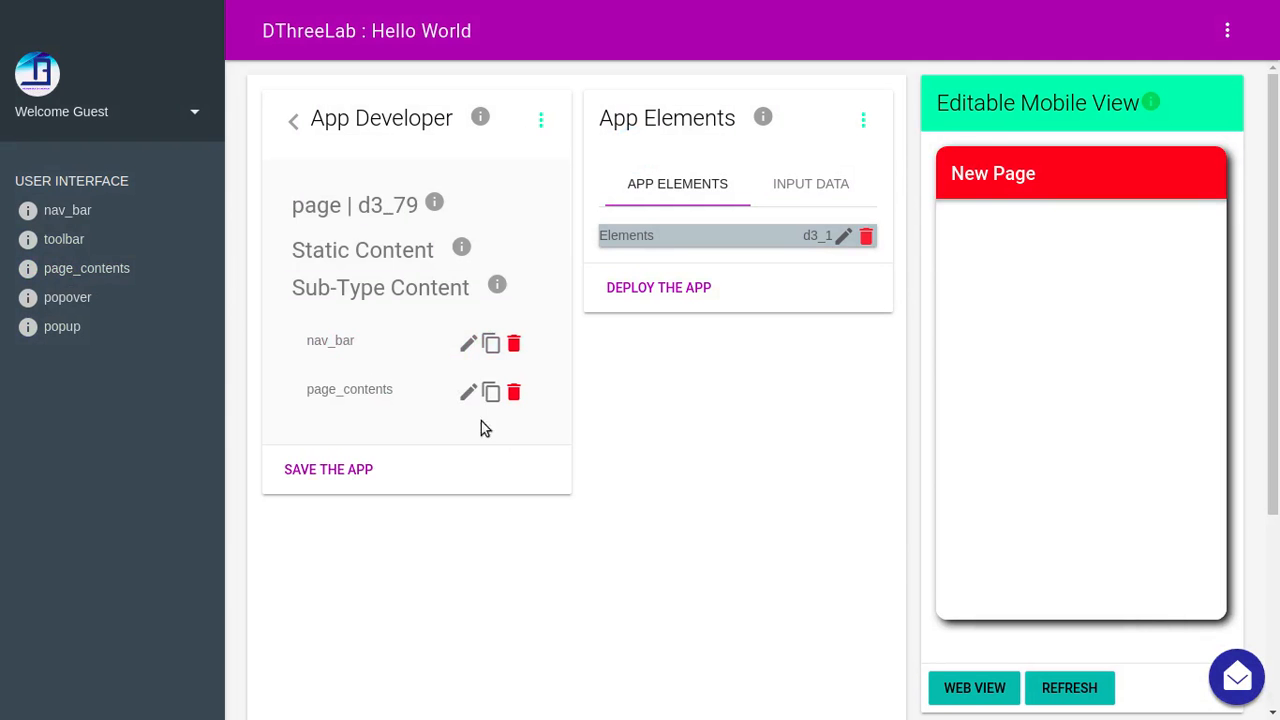
click(467, 392)
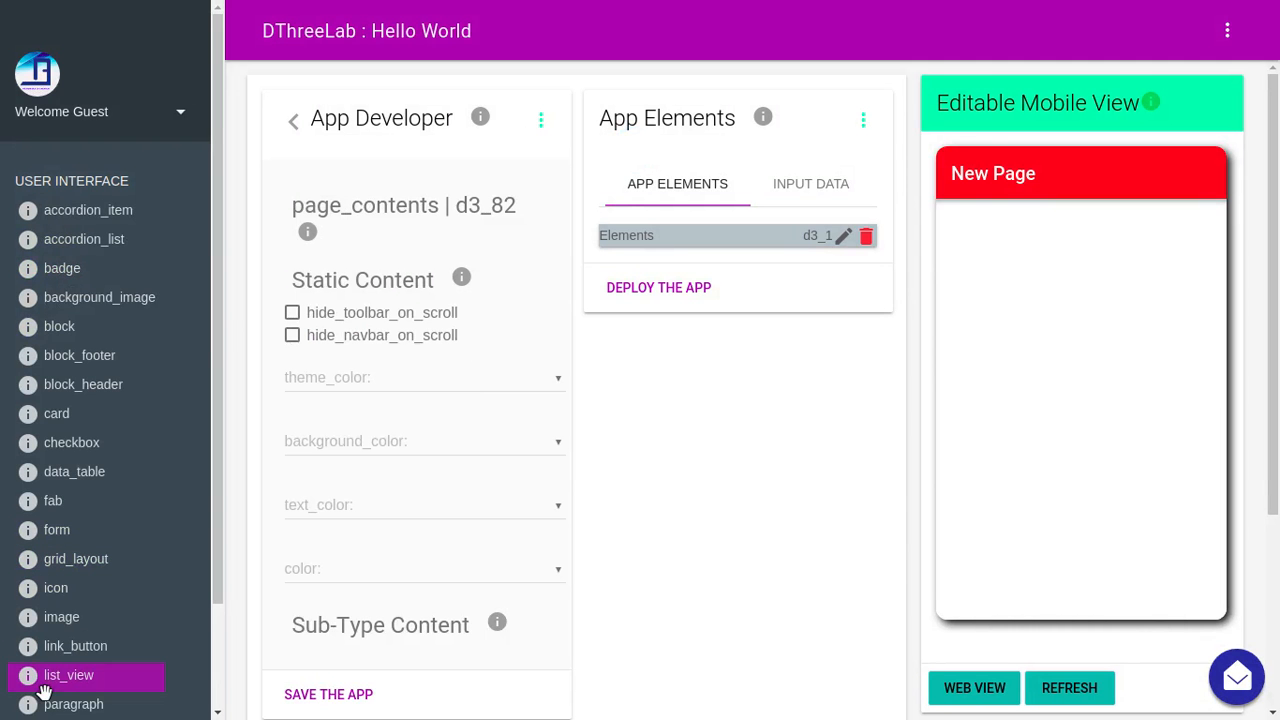
Add a link_button to the newPage layout's page_contents and set its link_option to page_link
drag(55, 646, 369, 357)
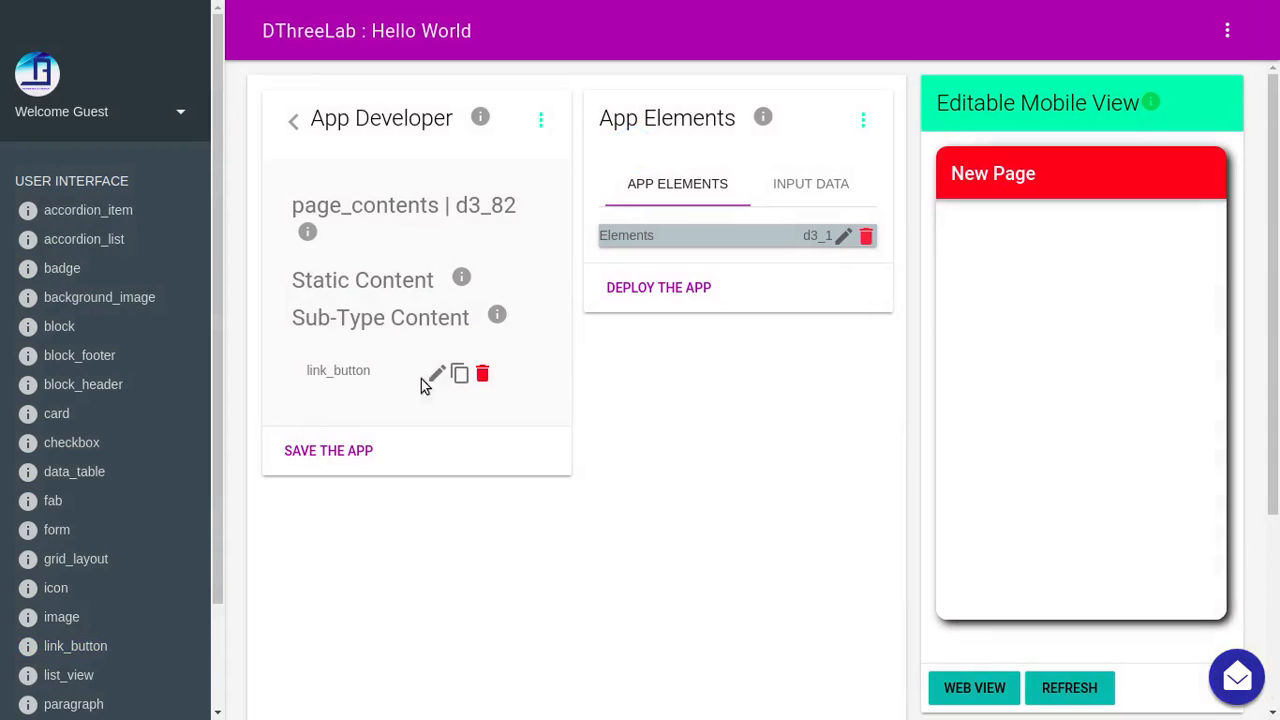
click(435, 377)
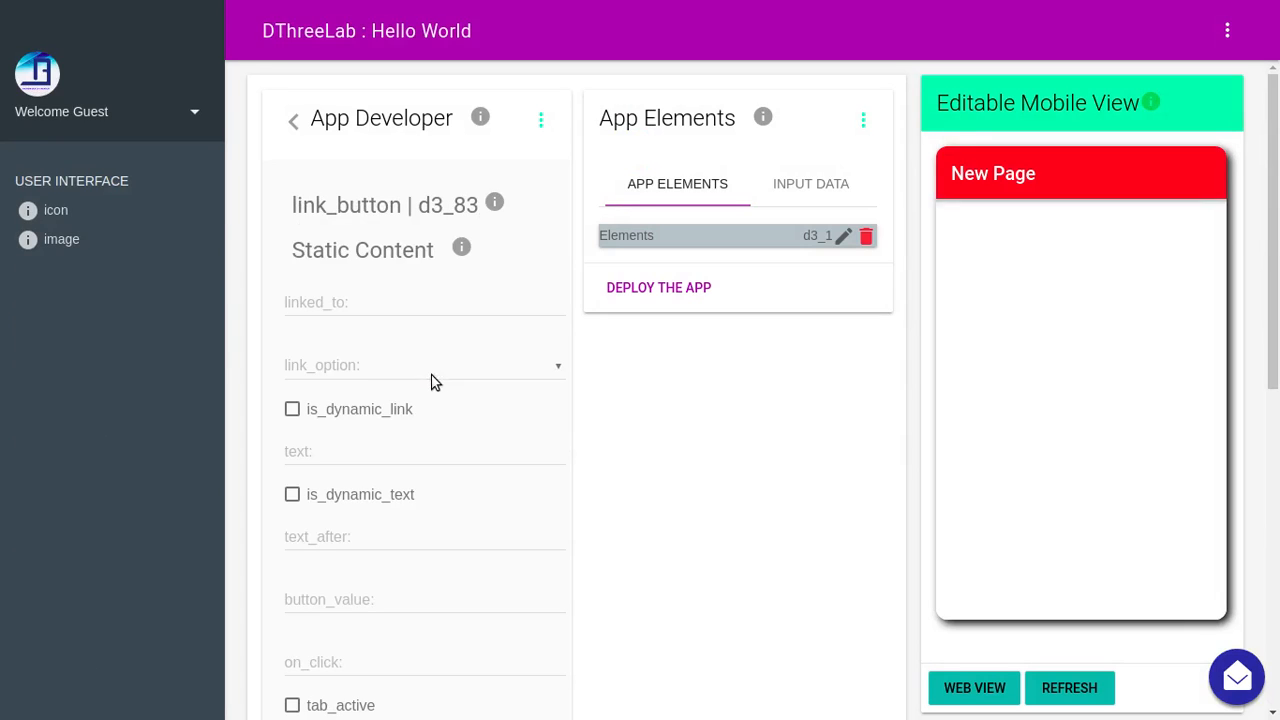
click(326, 306)
click(336, 366)
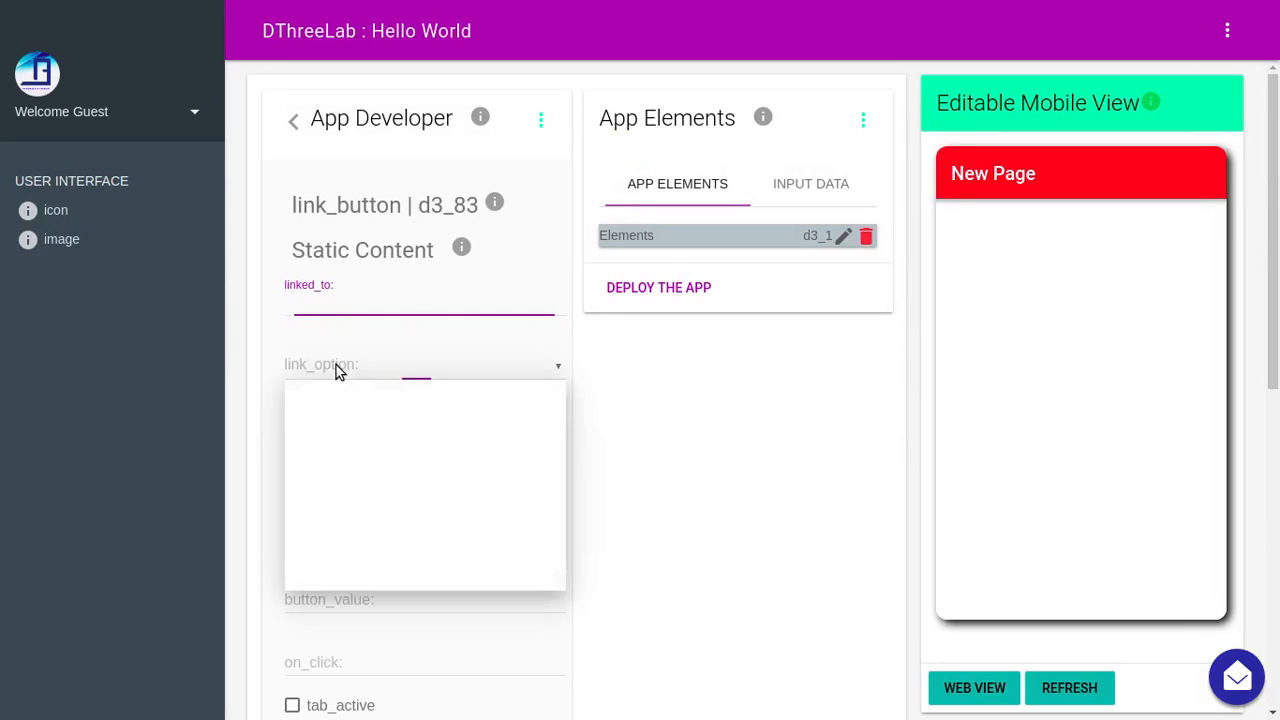
click(336, 410)
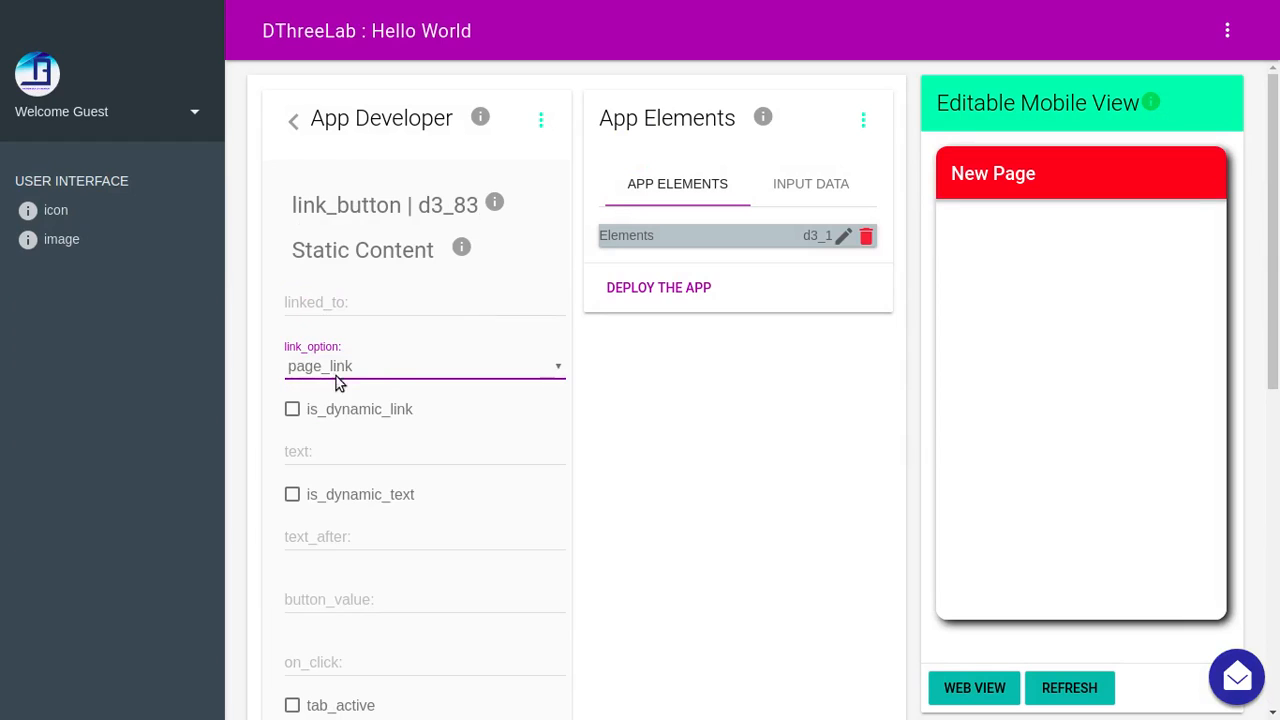
click(383, 376)
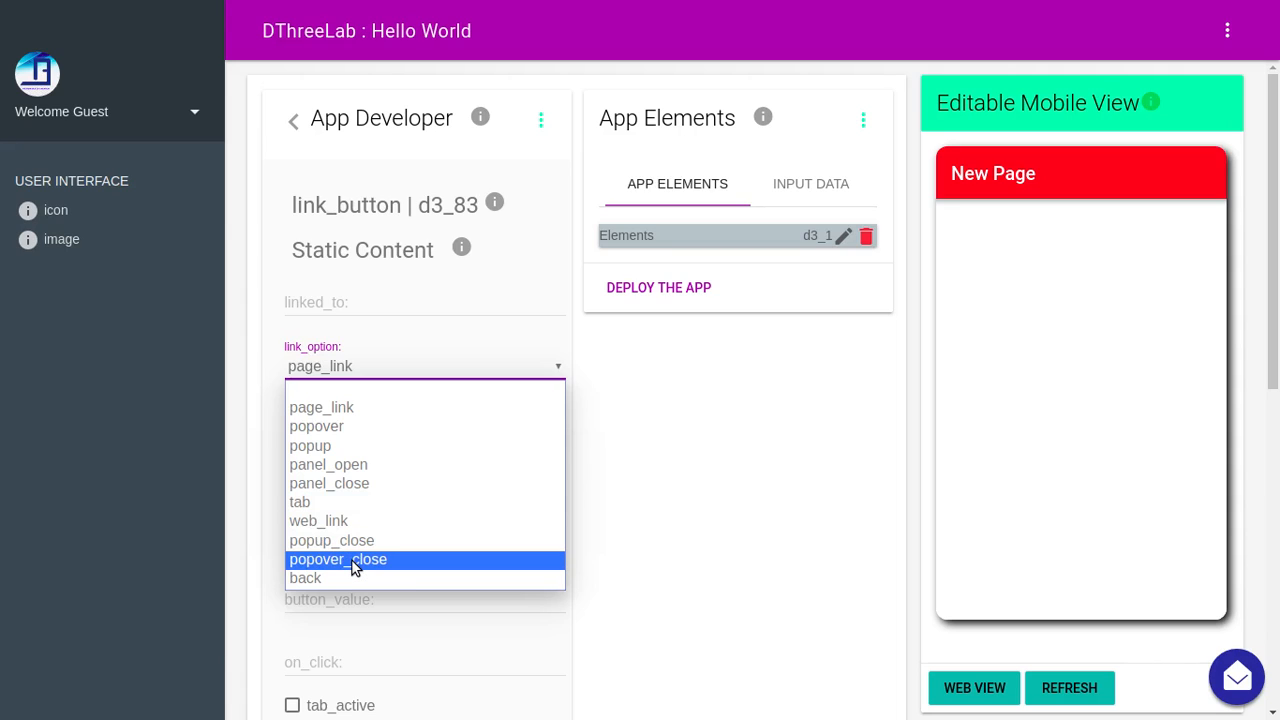
click(613, 586)
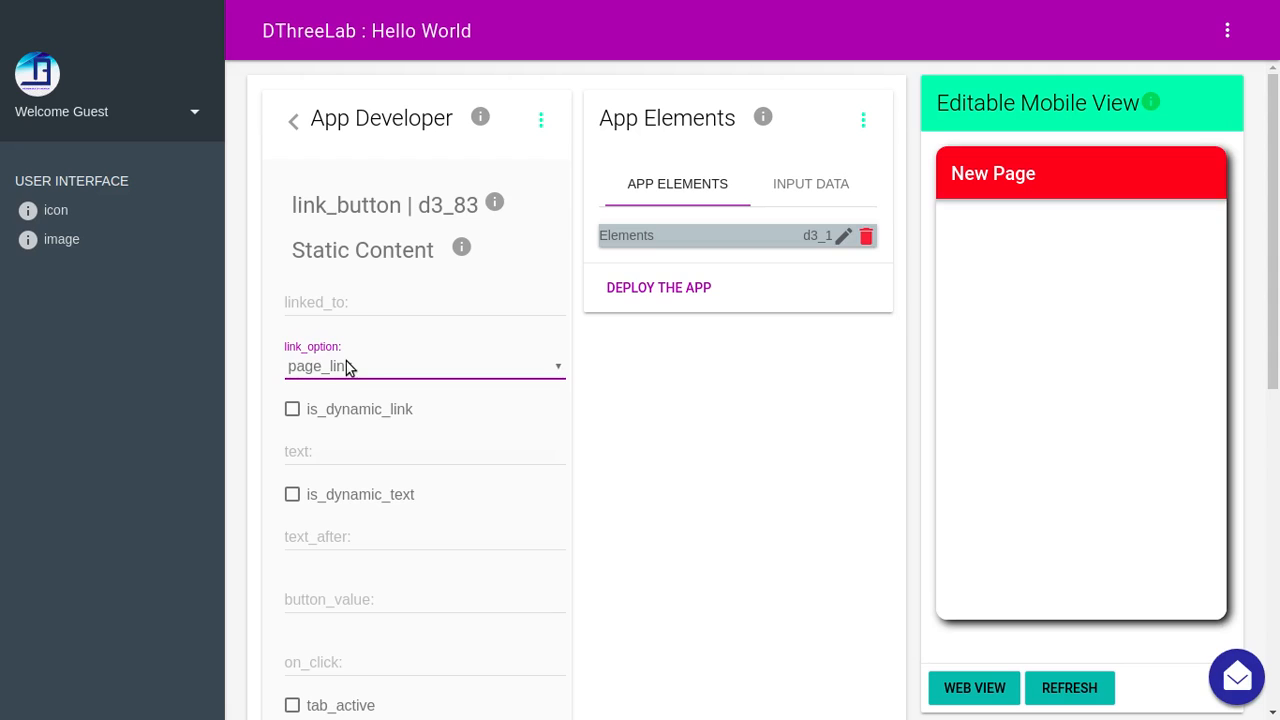
Copy the Login page layout's ID, d3_13, from the input data into the link_button's linked_to value
click(360, 295)
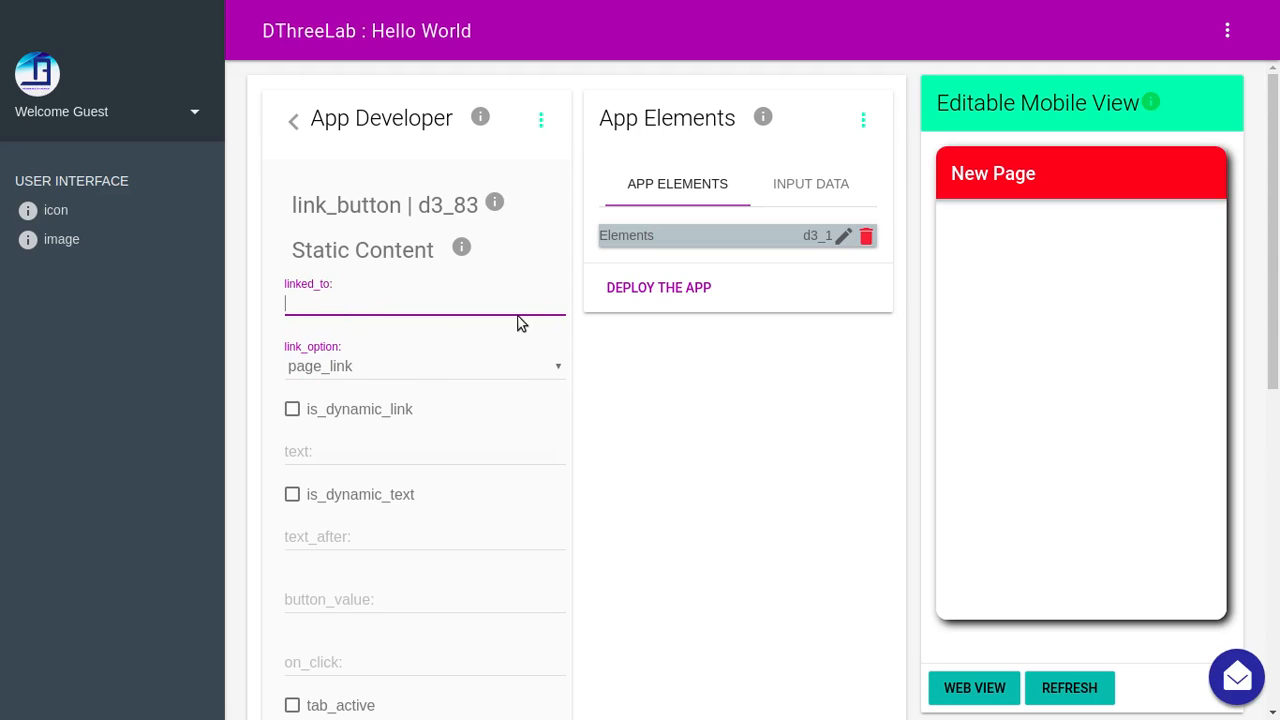
click(817, 195)
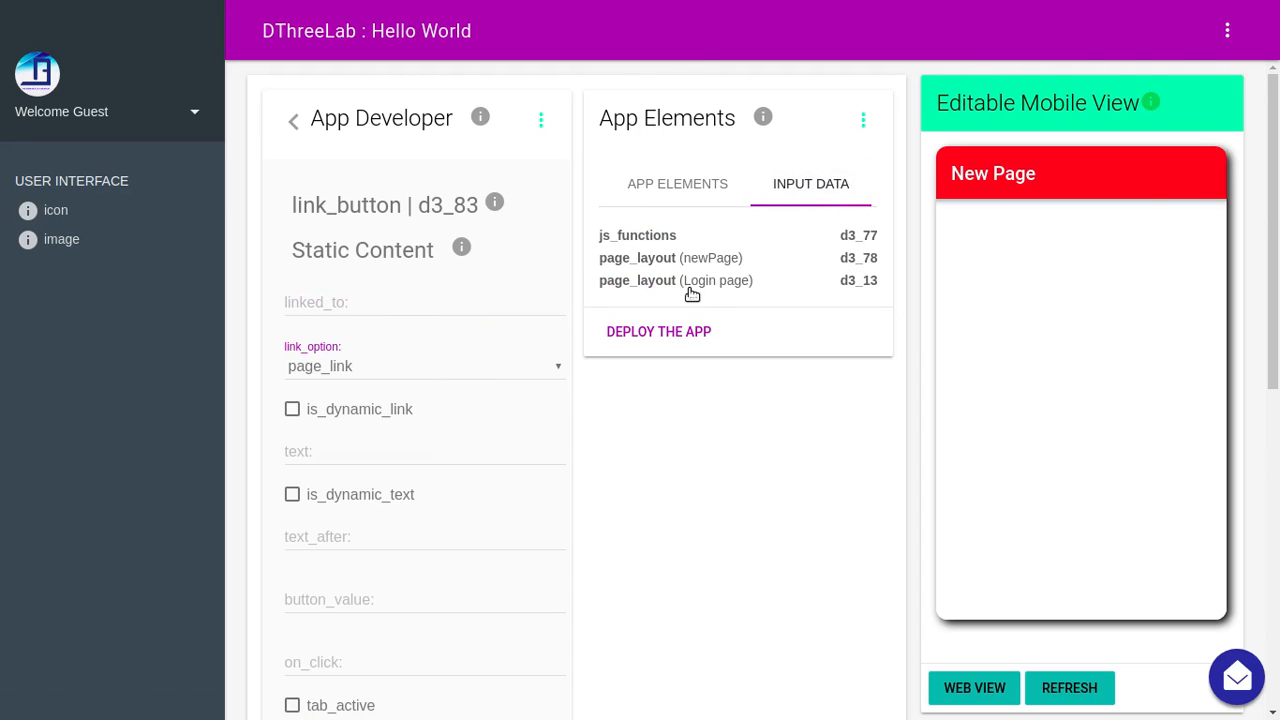
double_click(873, 283)
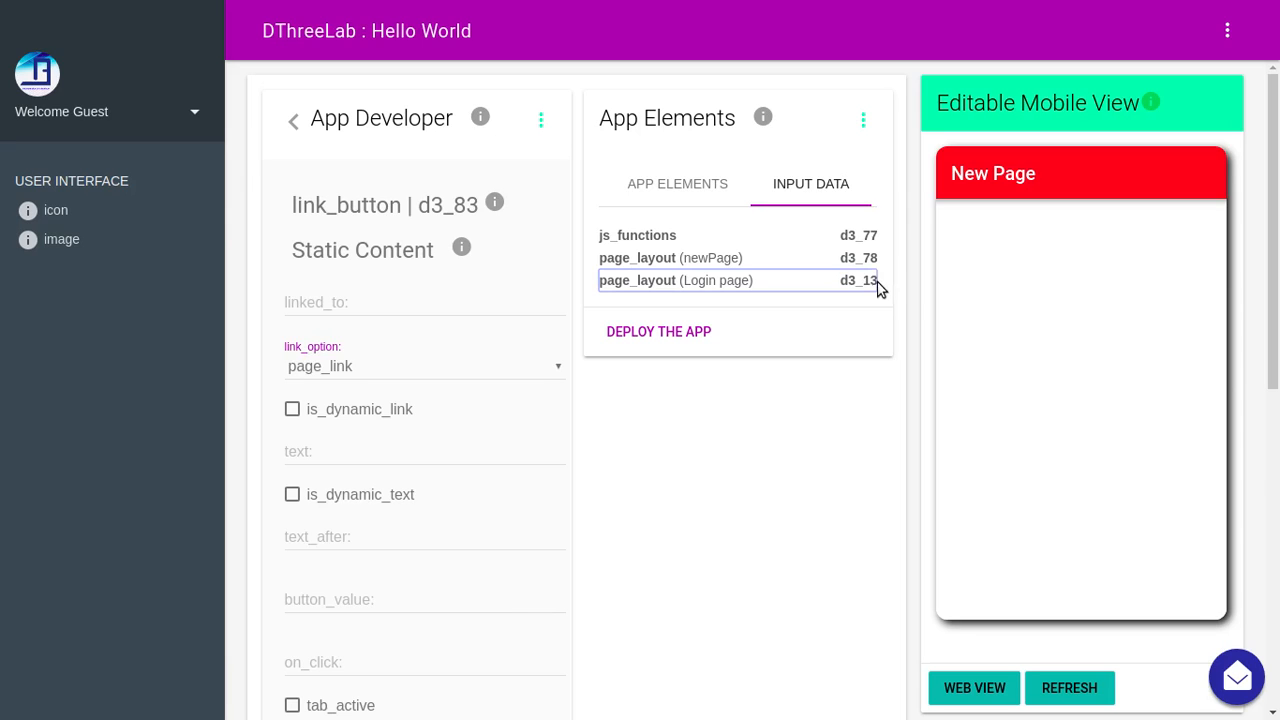
double_click(872, 284)
key(ctrl+c)
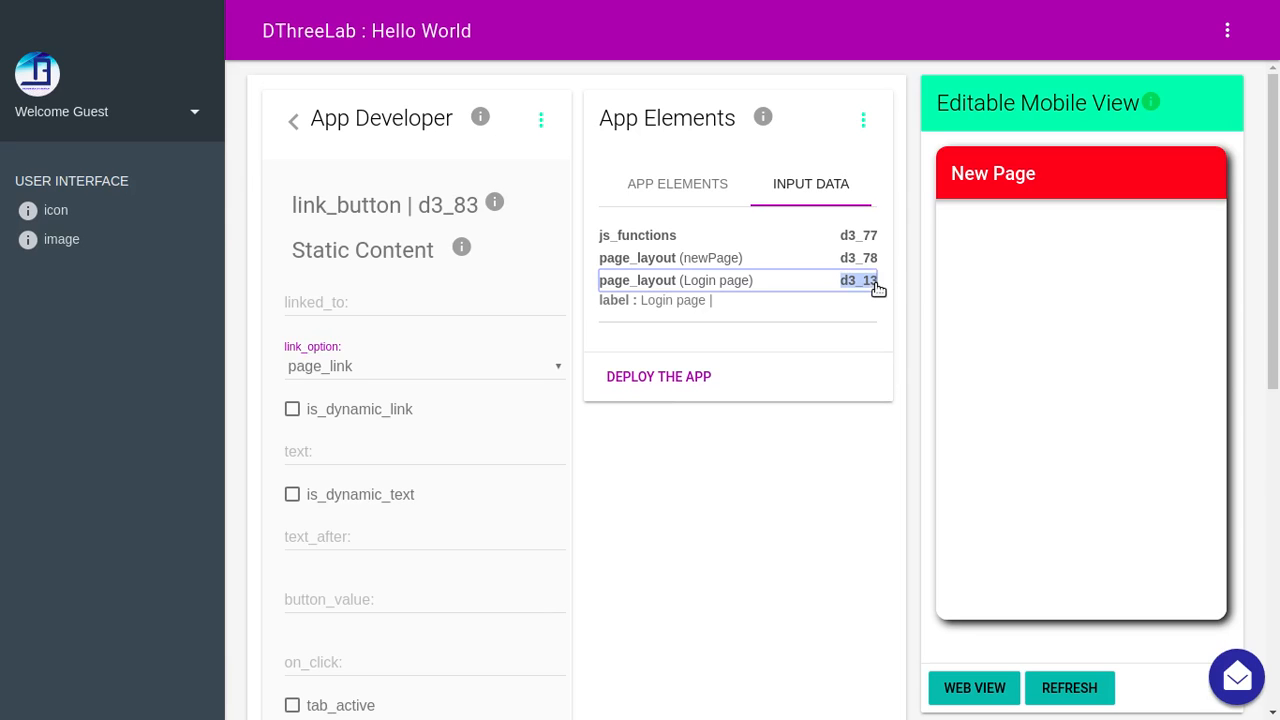
click(360, 301)
key(ctrl+v)
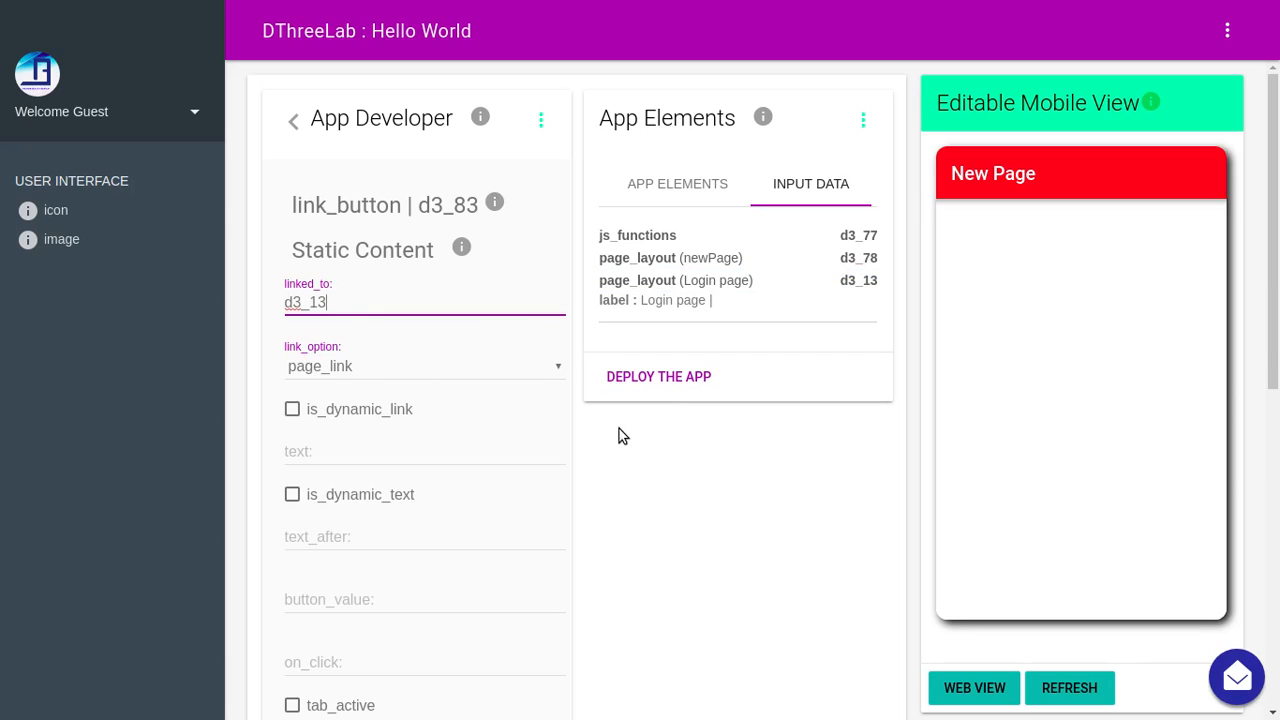
Set the link_button's text to "Go to Login", enable is_button and button_fill, and deploy the app
click(325, 447)
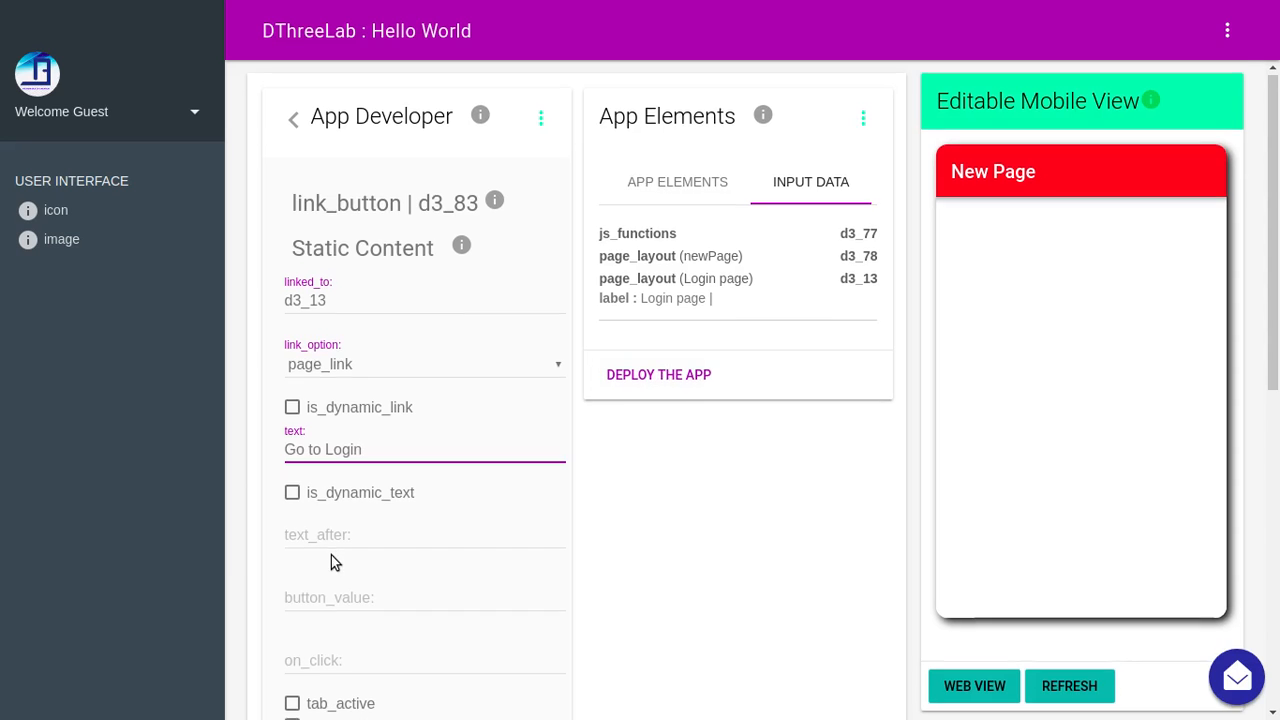
scroll(331, 555, down, 3)
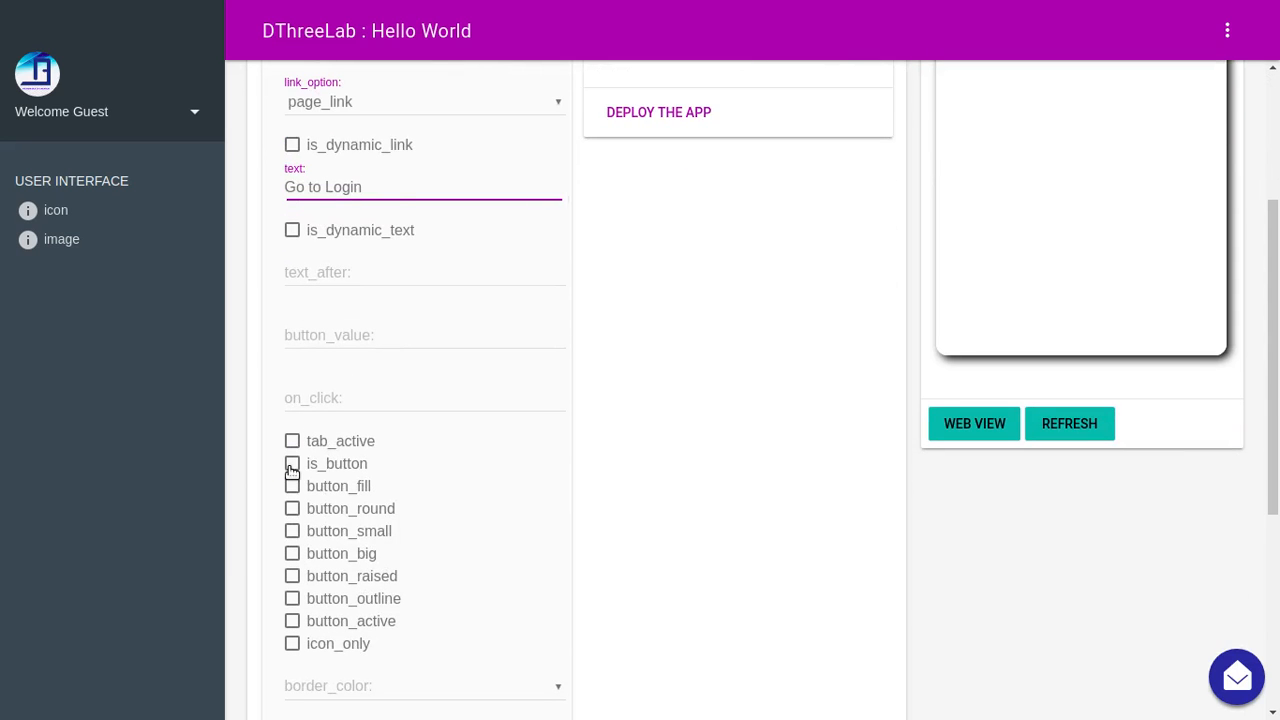
click(292, 466)
click(291, 486)
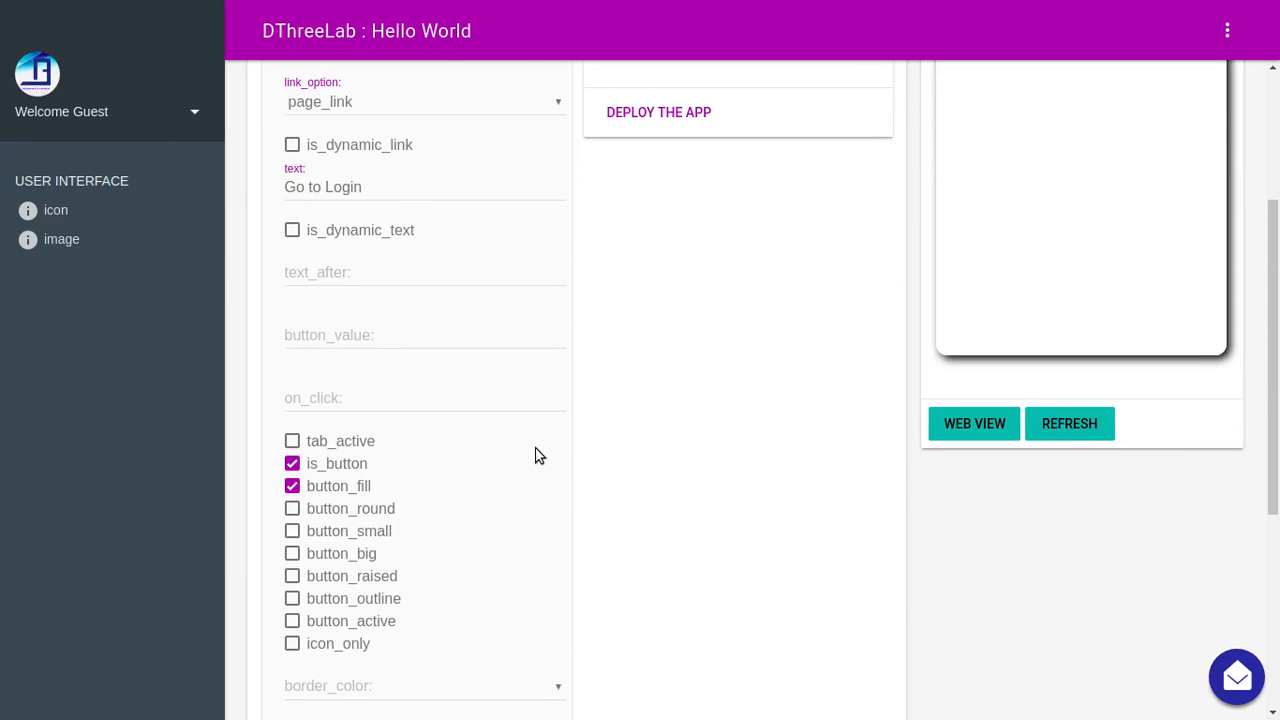
scroll(700, 440, up, 3)
click(661, 347)
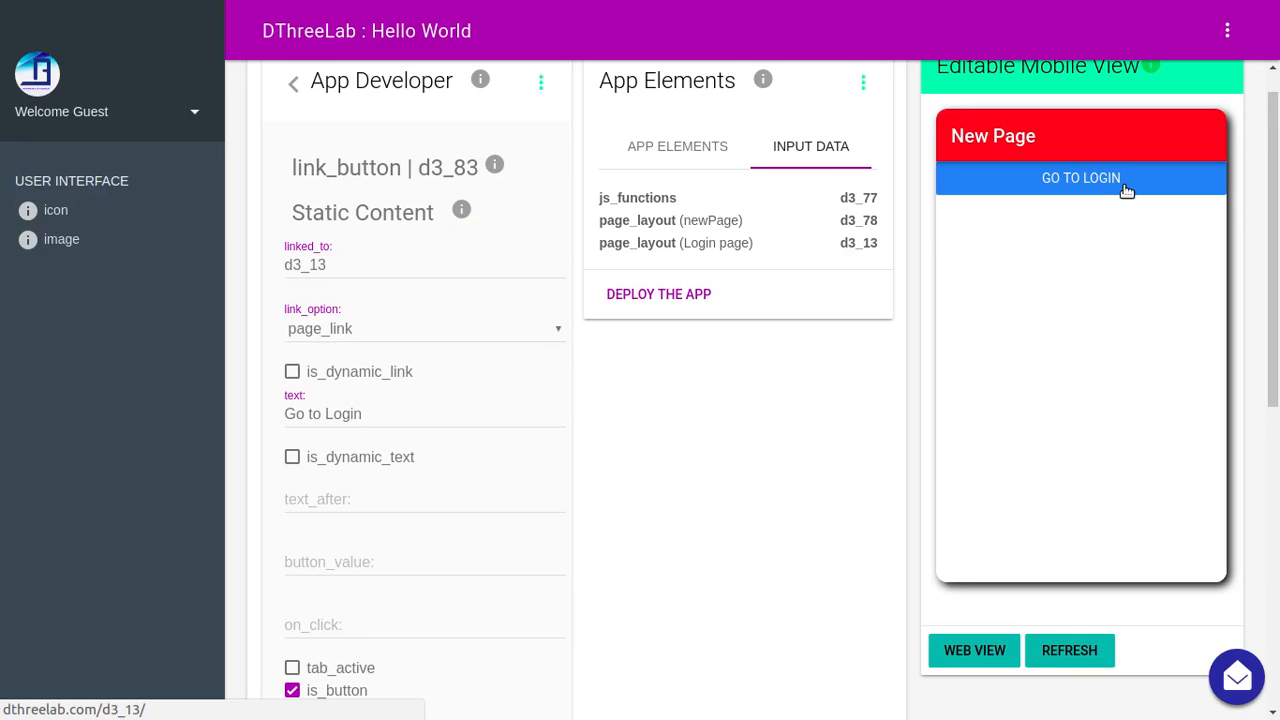
Follow the Go to Login link in the mobile preview and add a left element to the Login page's nav_bar
click(1081, 178)
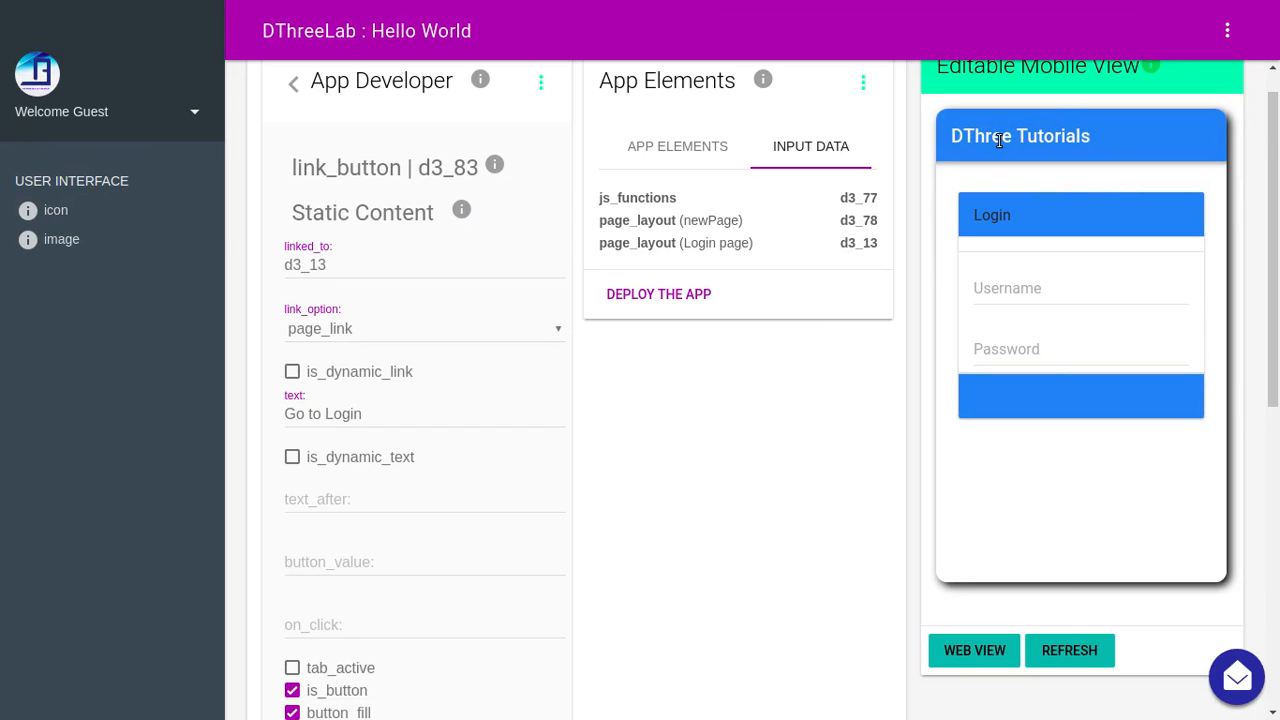
click(948, 137)
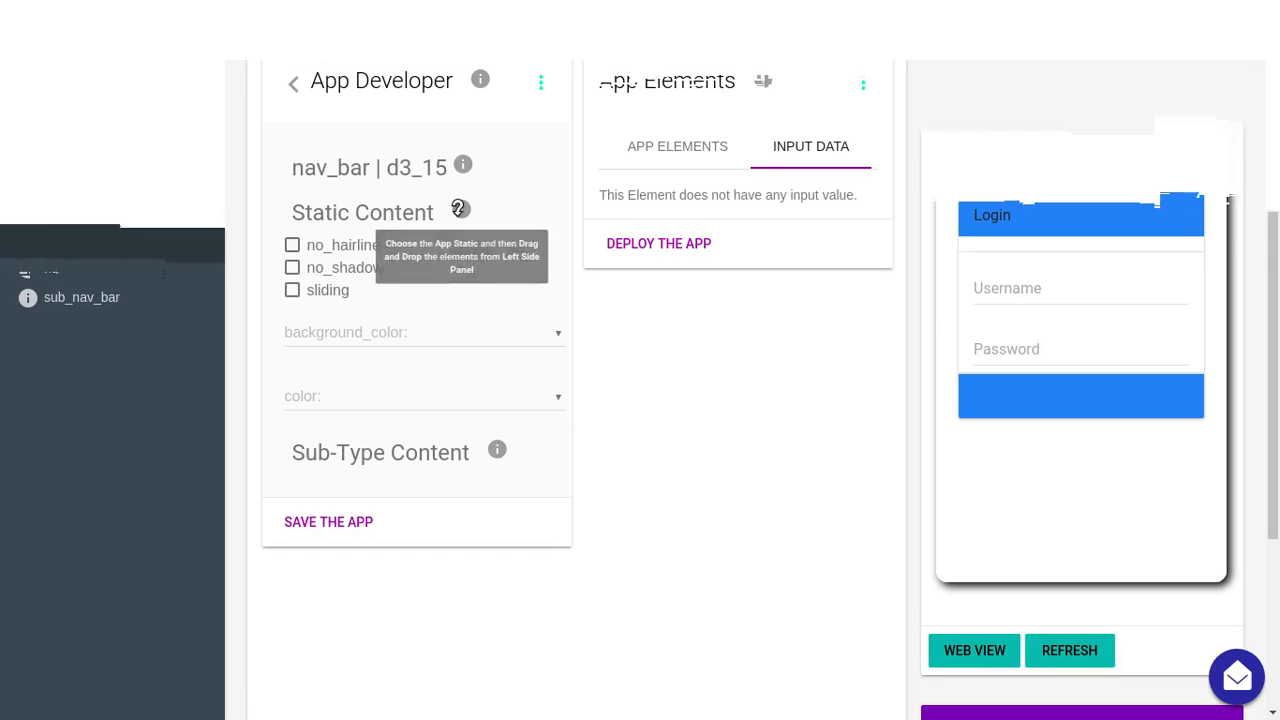
click(356, 452)
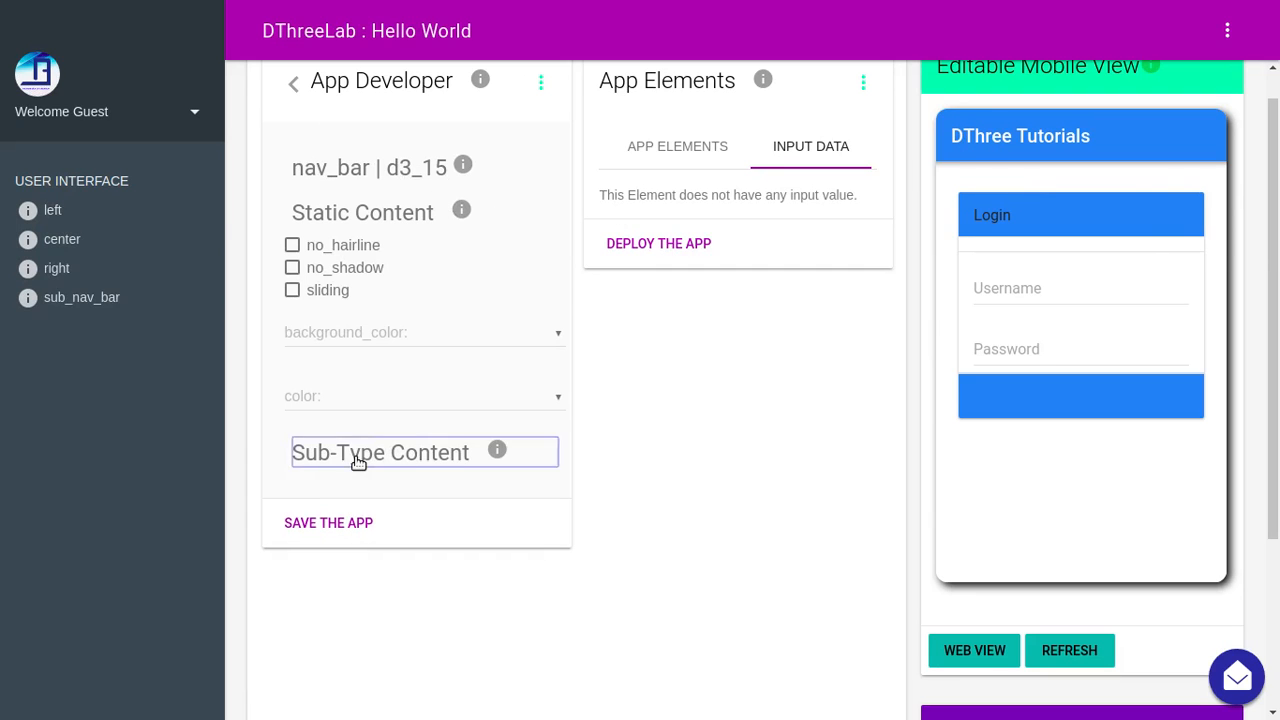
drag(49, 209, 366, 286)
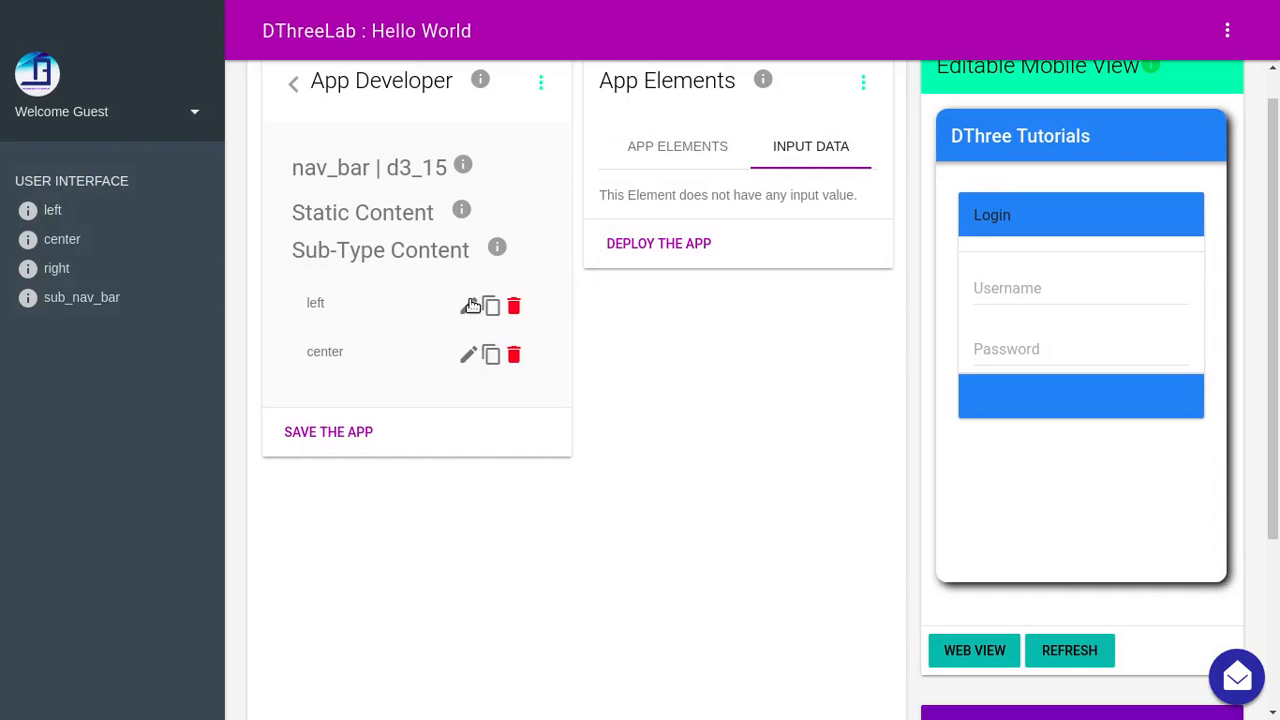
click(468, 300)
Add a link_button with link_option back and text "back" inside the nav_bar's left element, and deploy the app
click(359, 411)
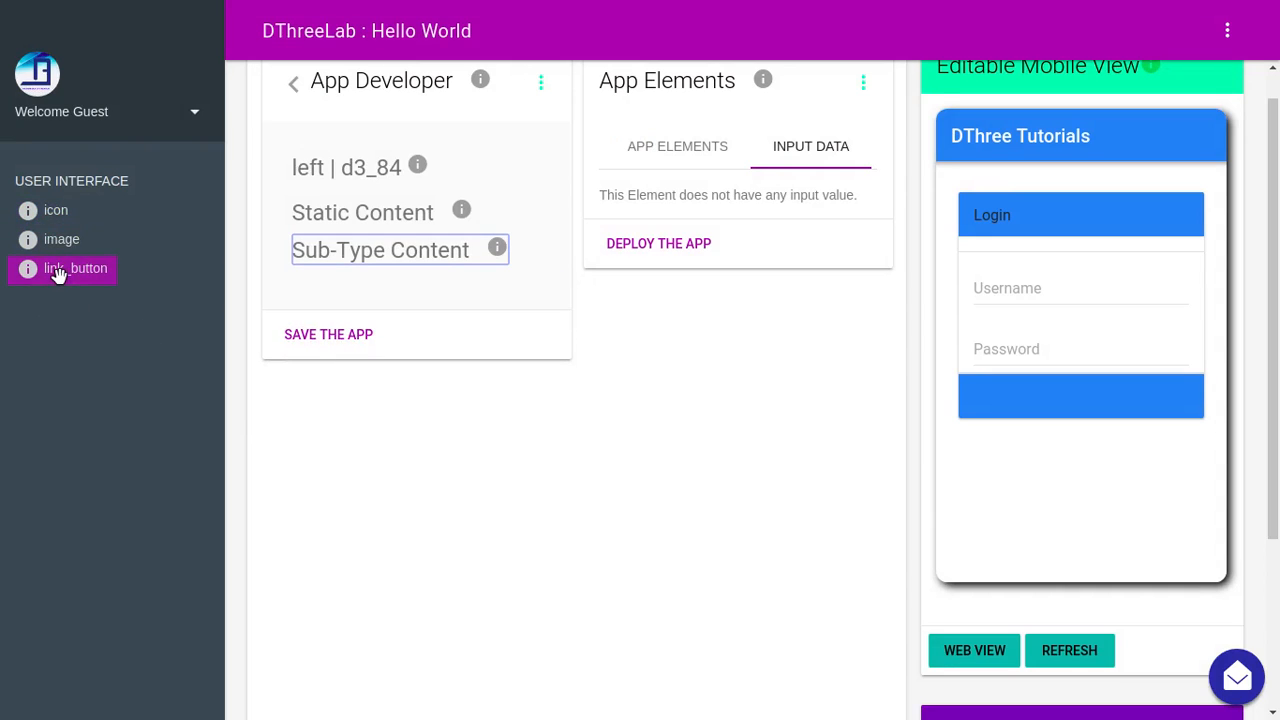
drag(57, 271, 365, 300)
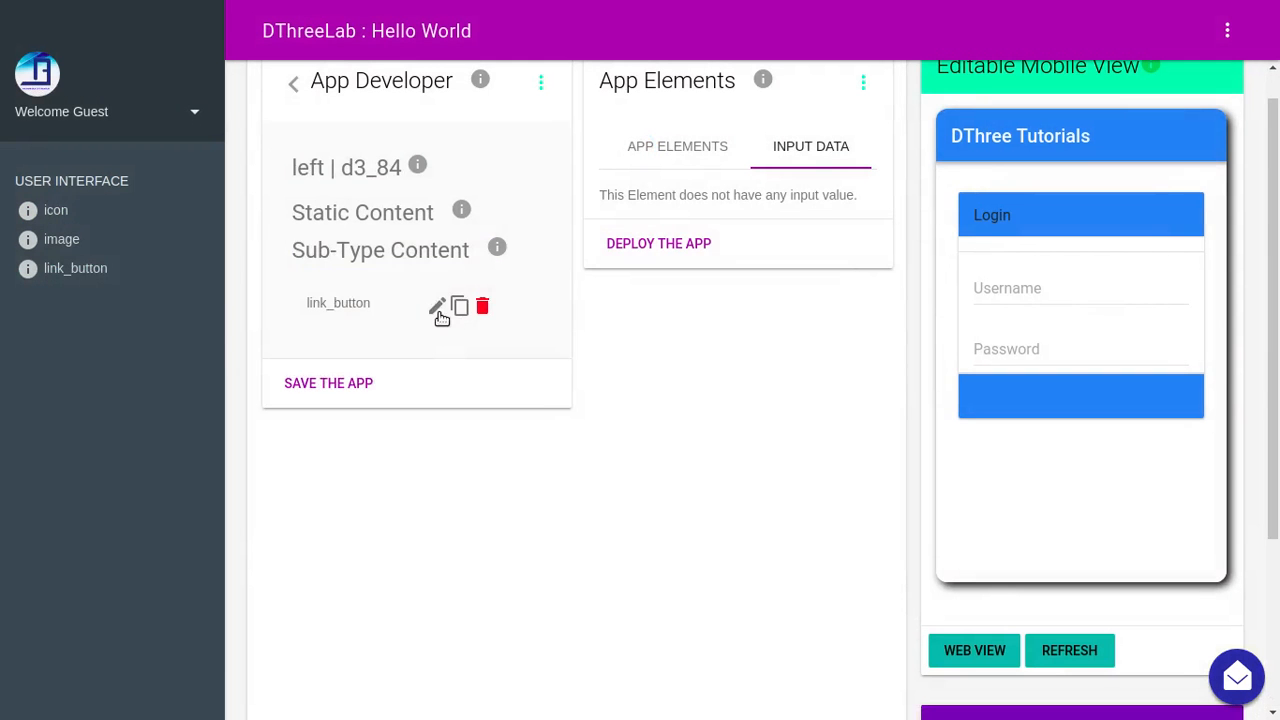
click(438, 308)
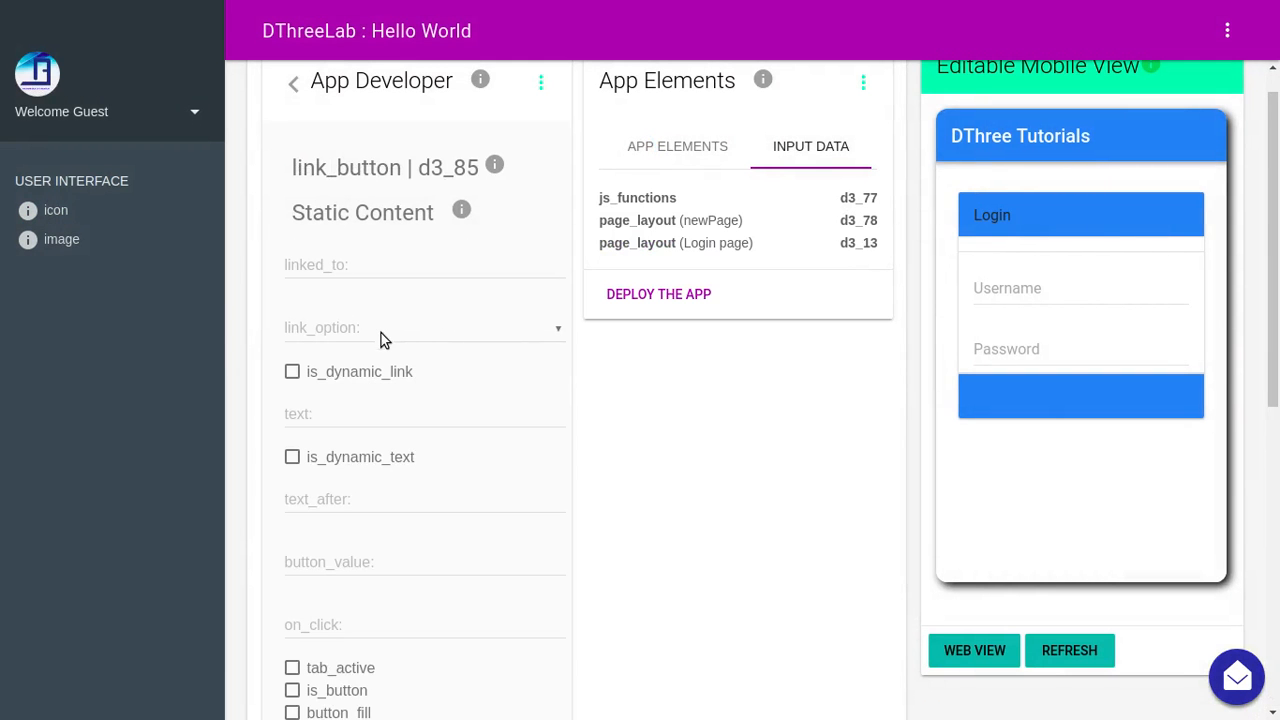
click(379, 333)
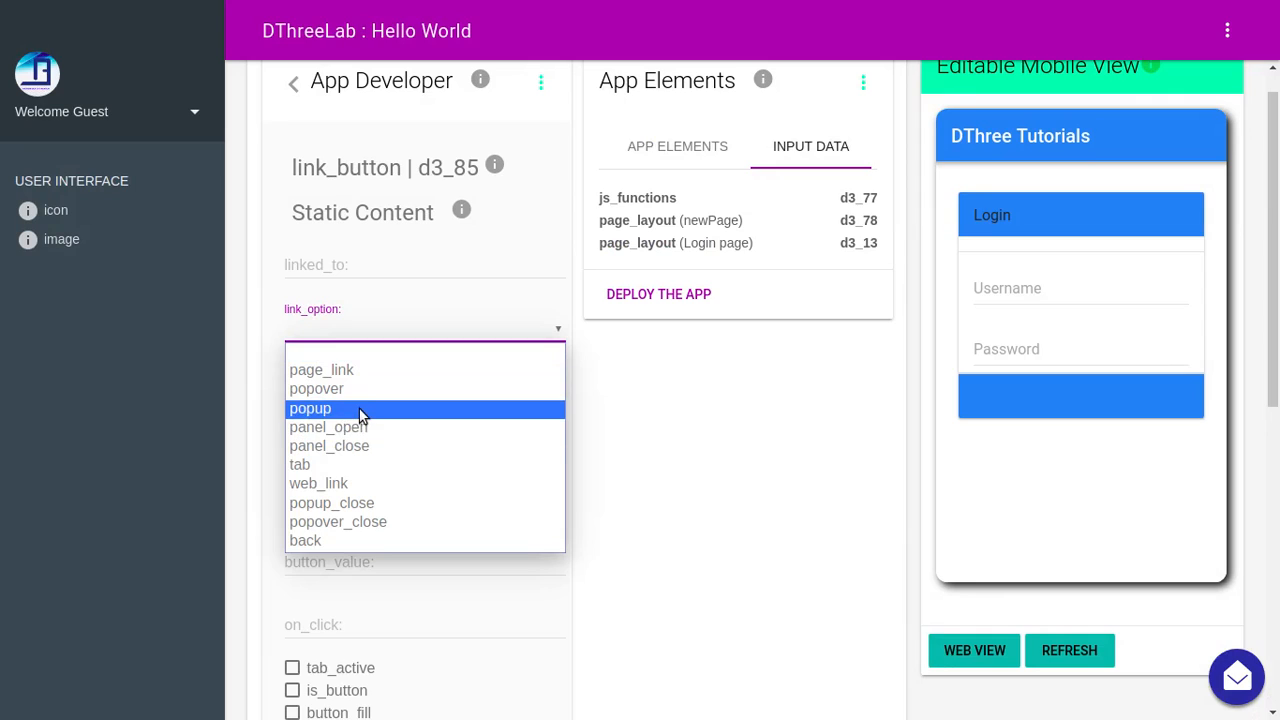
click(362, 541)
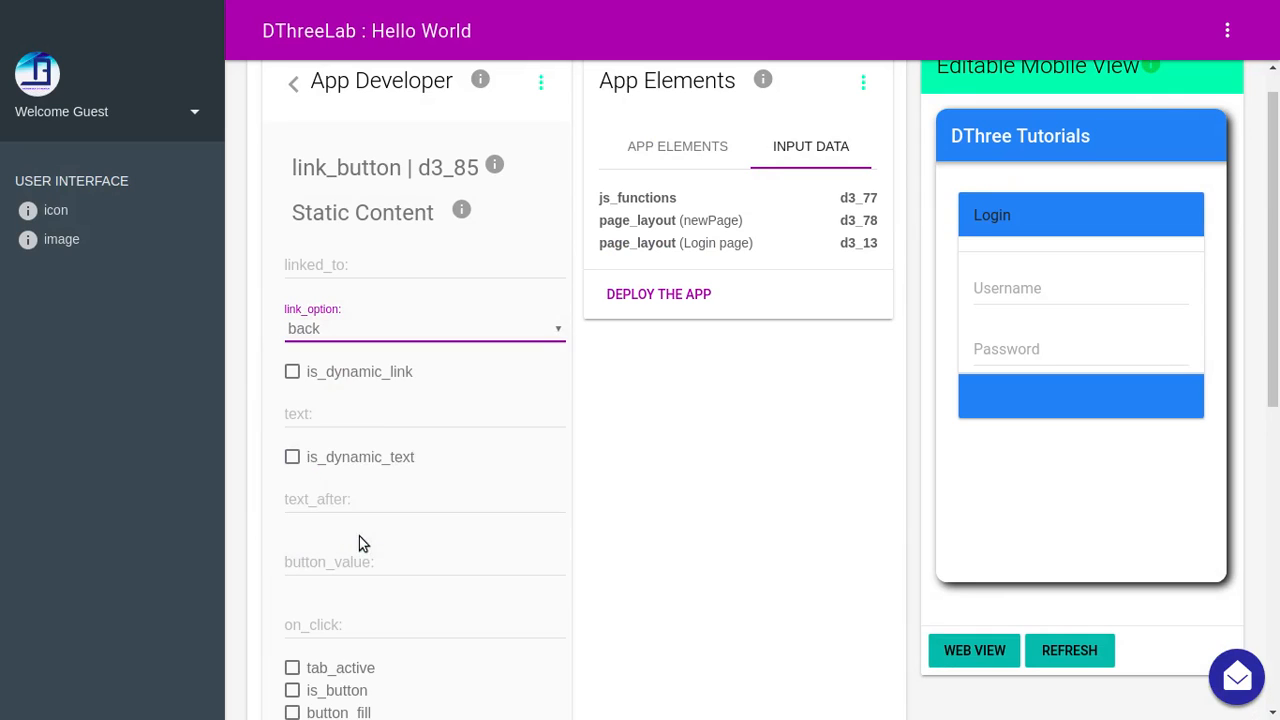
click(336, 413)
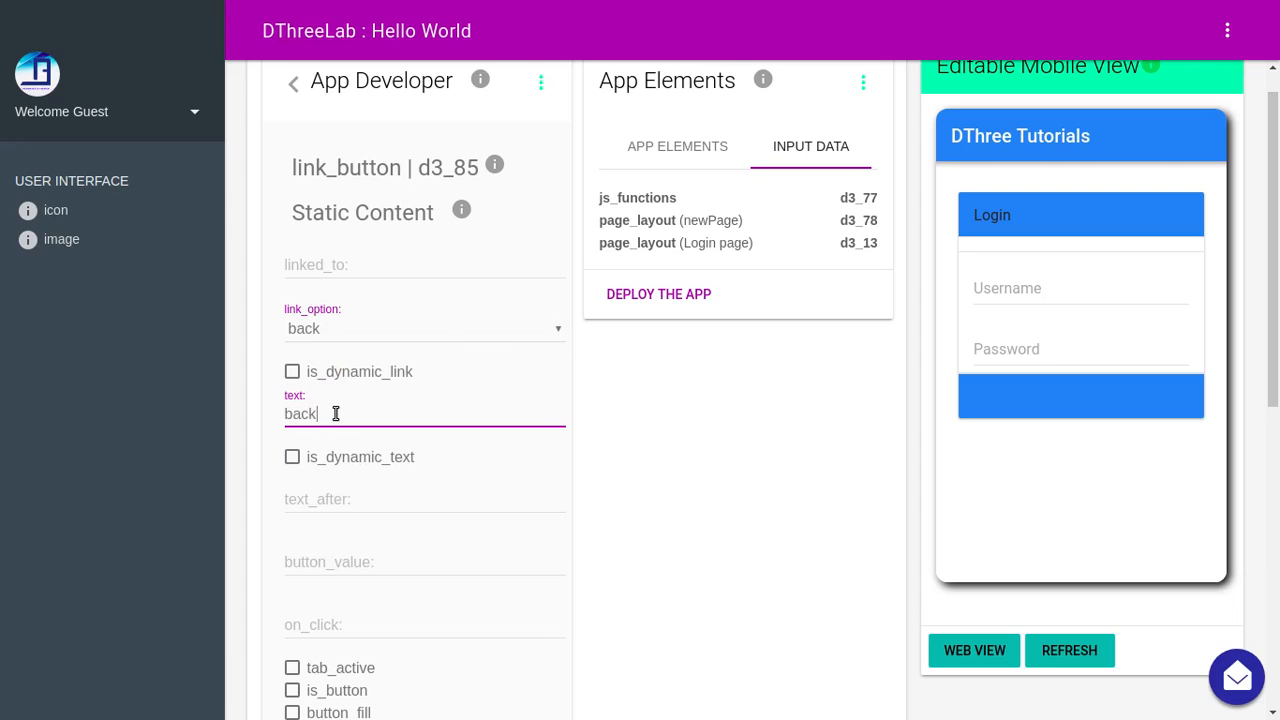
click(674, 297)
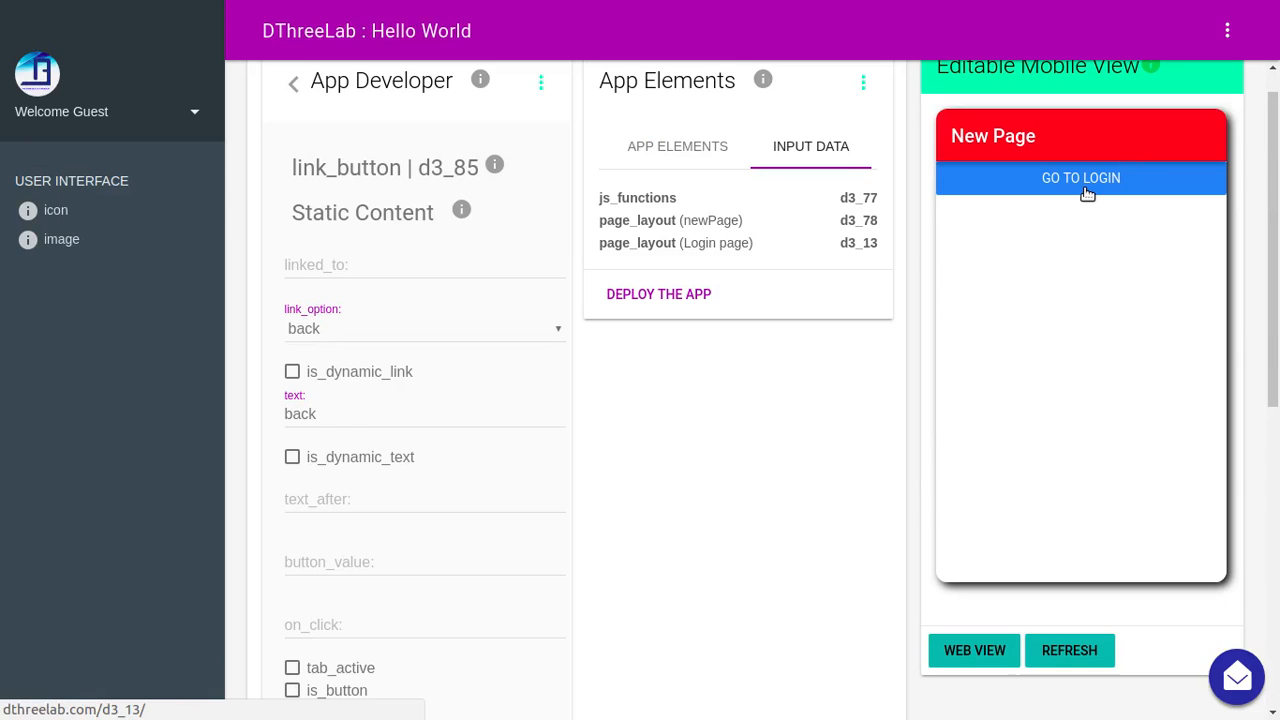
Test the Go to Login button and the Login page's back link in the mobile preview
click(1086, 190)
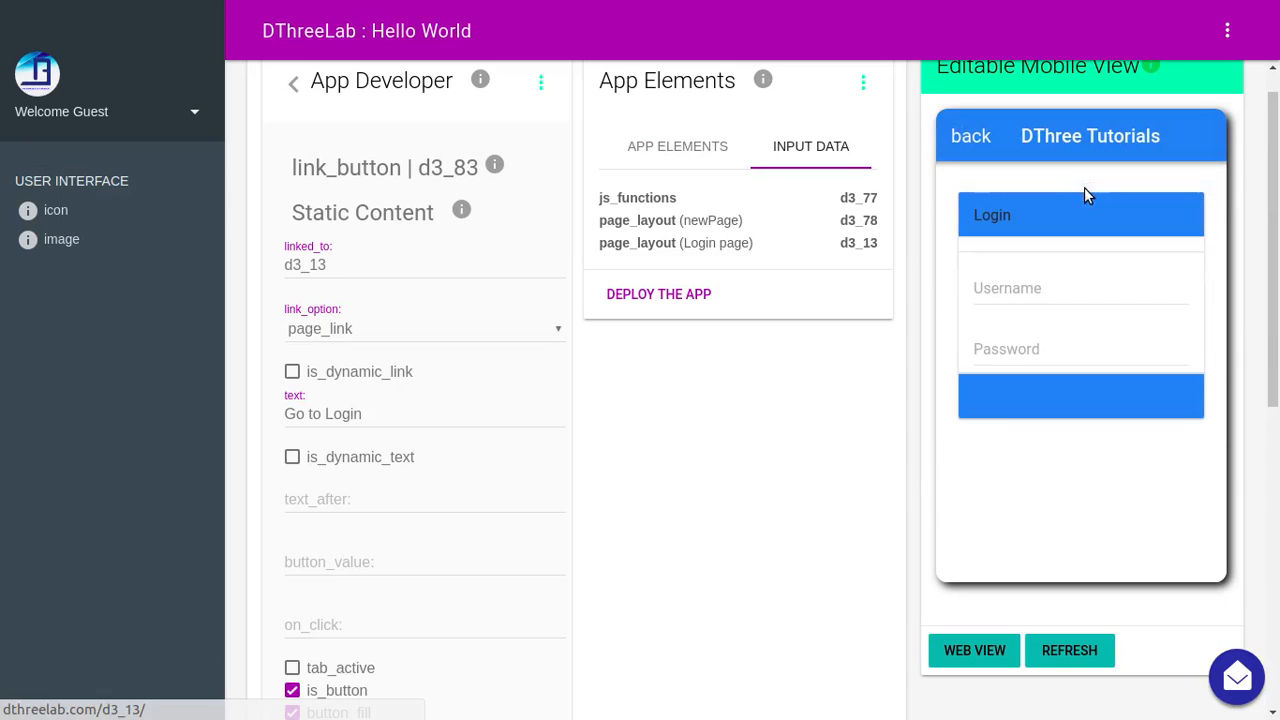
click(972, 137)
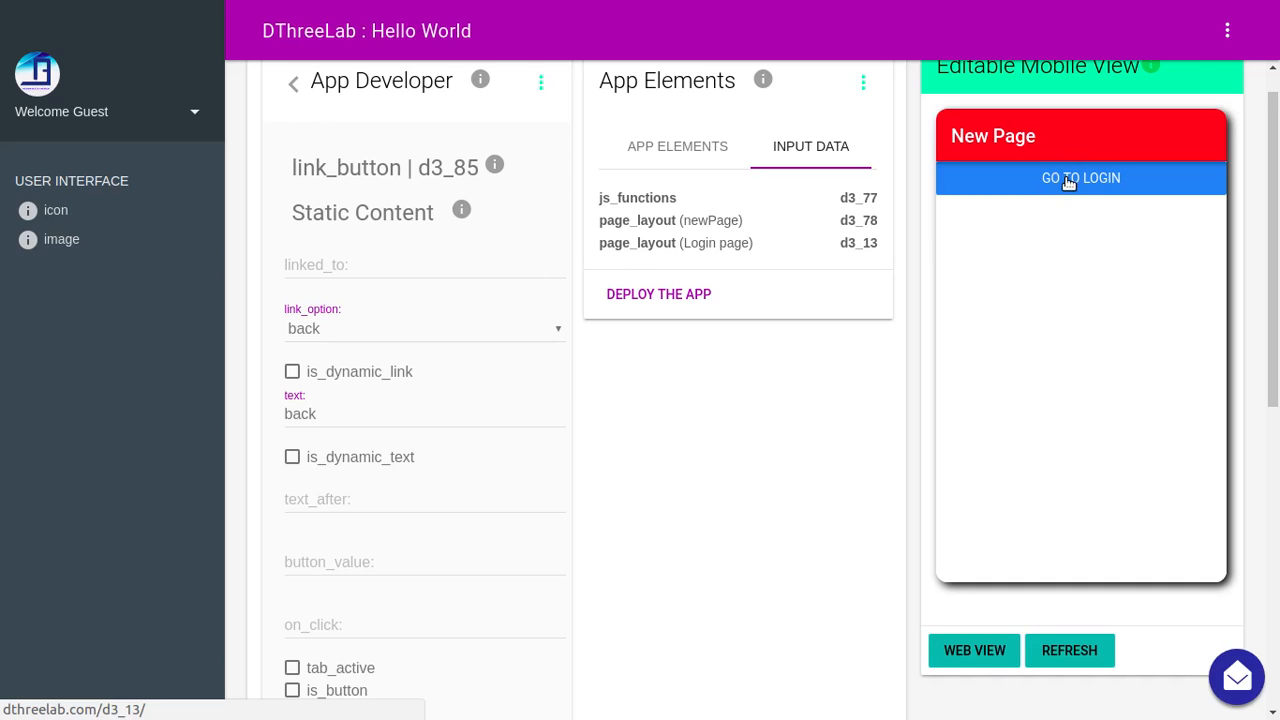
Add a padding_height element with height 10 above the link_button in the New Page's page_contents, and deploy the app
click(1066, 261)
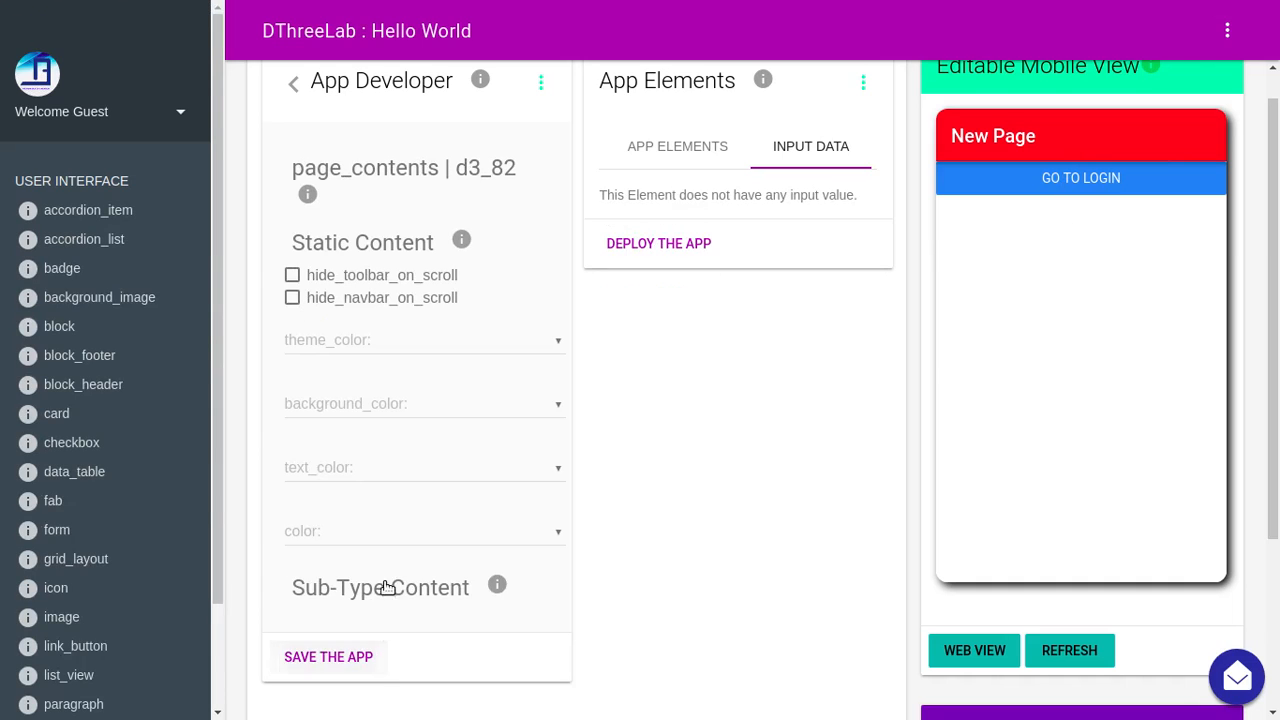
click(385, 584)
scroll(40, 675, down, 2)
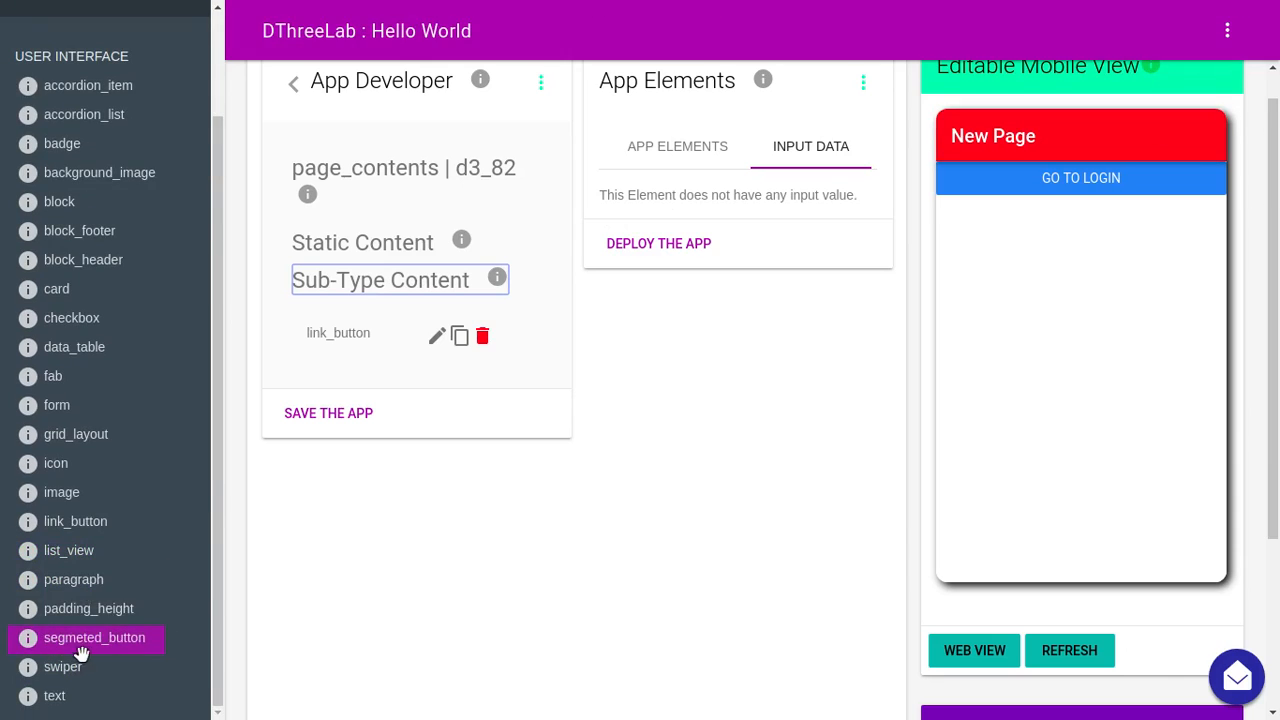
mouse_move(65, 608)
mouse_down()
mouse_move(330, 306)
mouse_move(364, 318)
mouse_up()
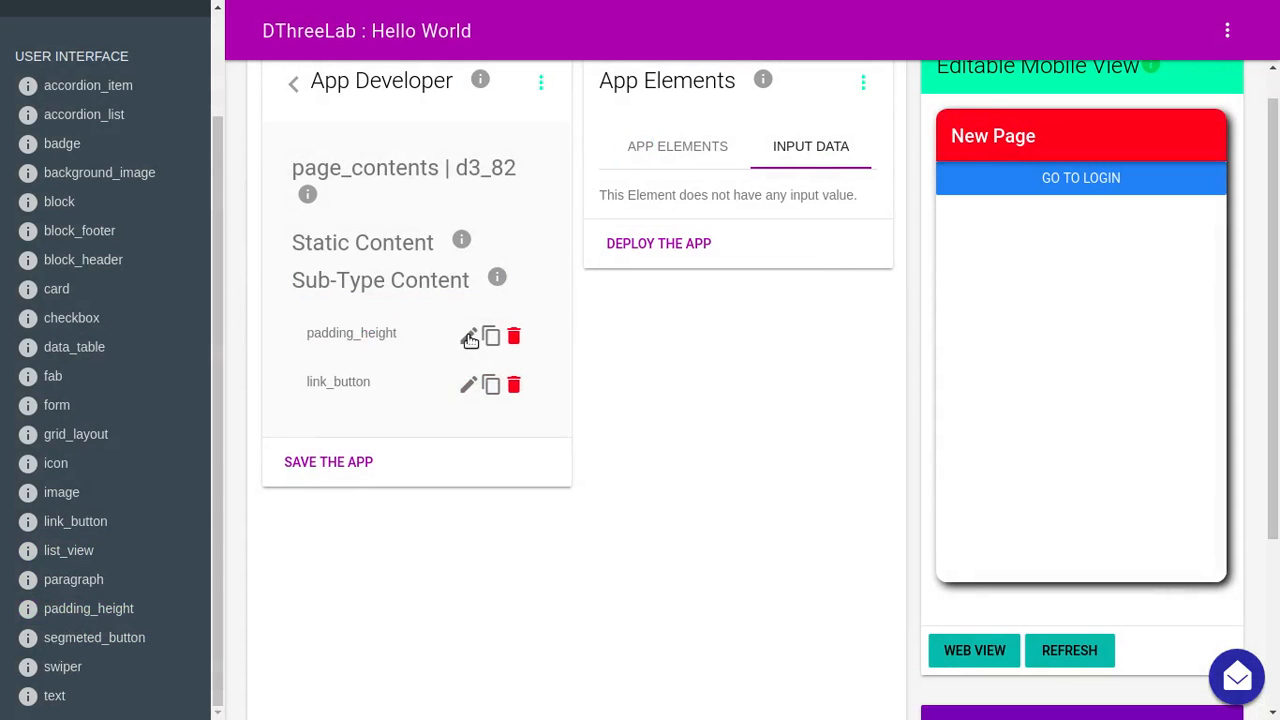
click(469, 338)
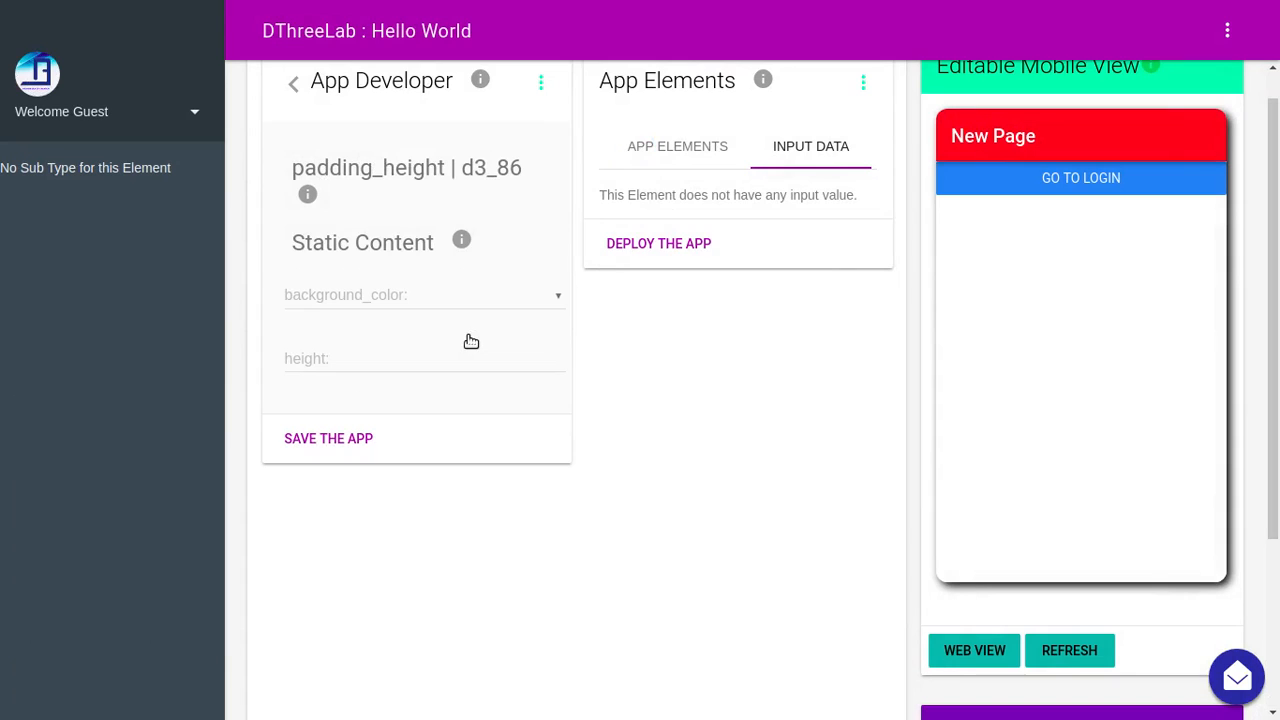
click(375, 359)
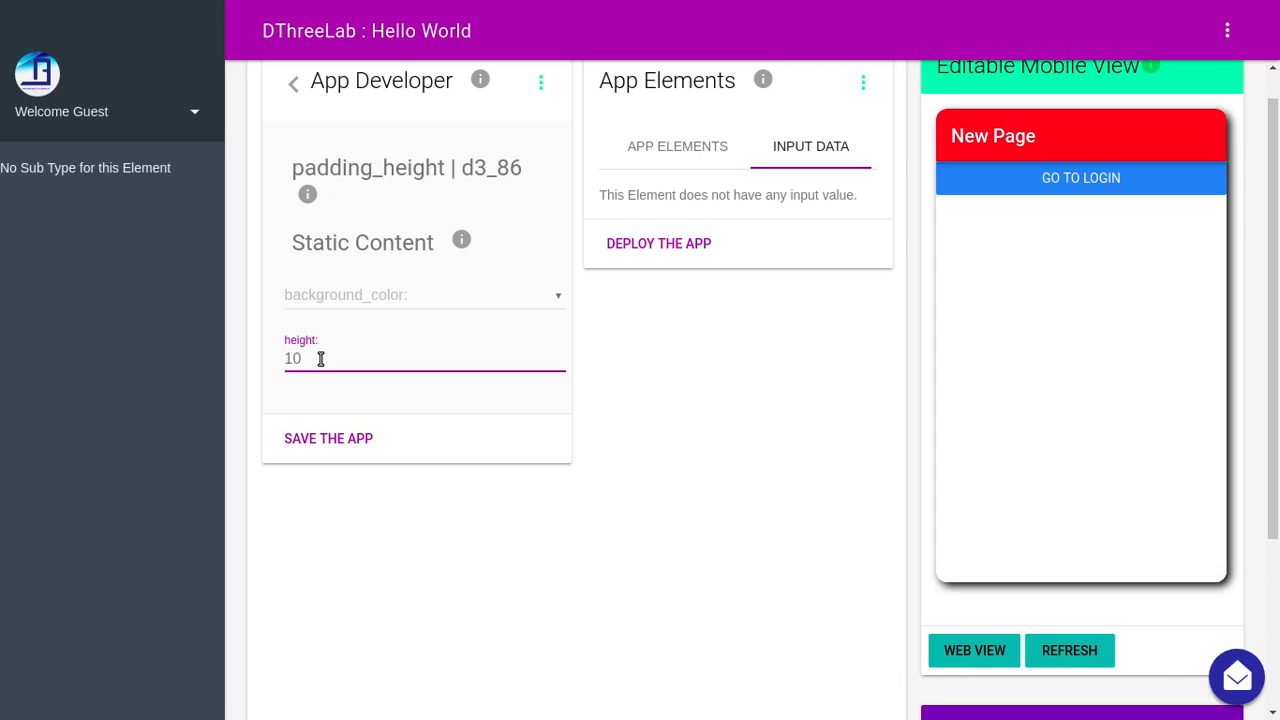
click(638, 249)
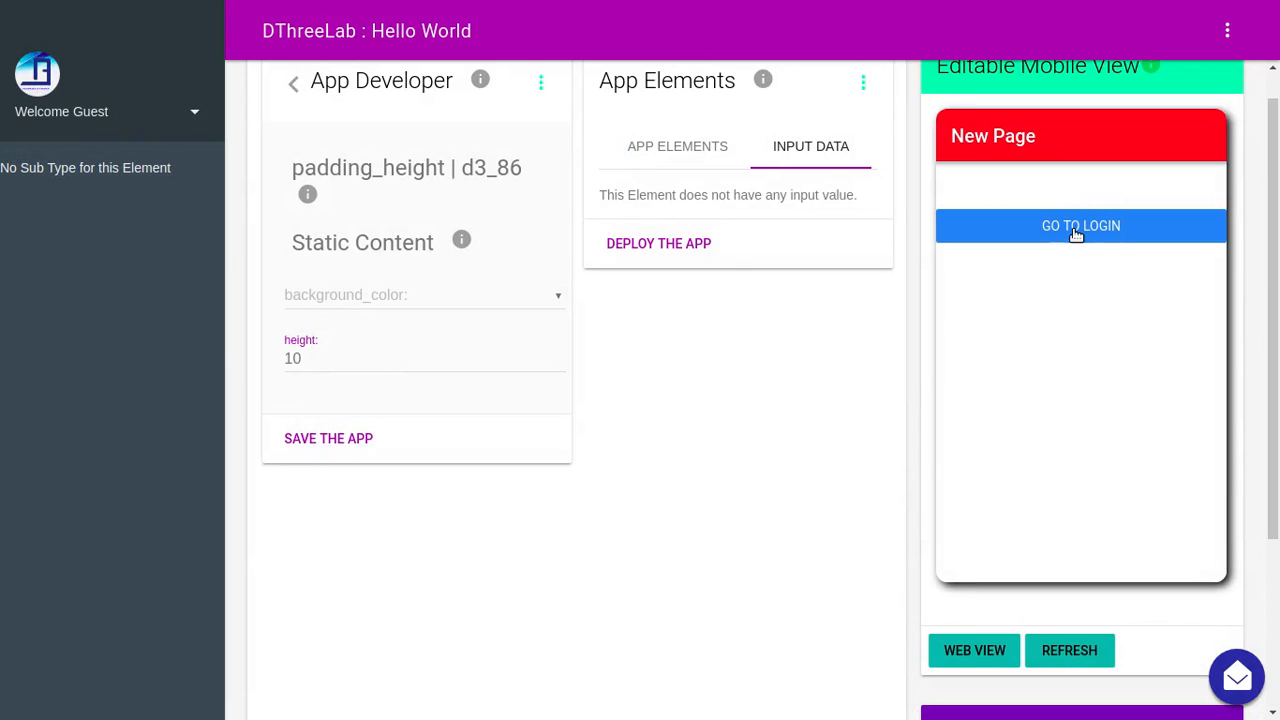
Retest navigation from the padded New Page to the Login page and back in the mobile preview
click(1075, 230)
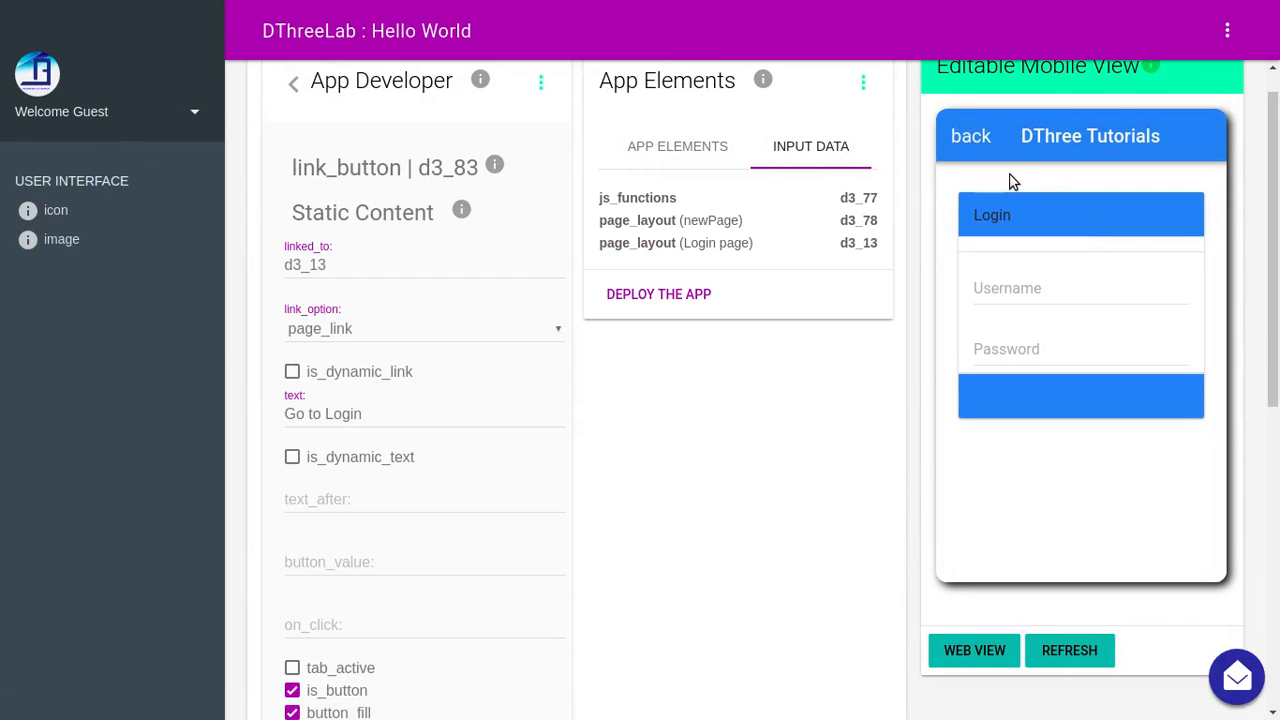
click(978, 136)
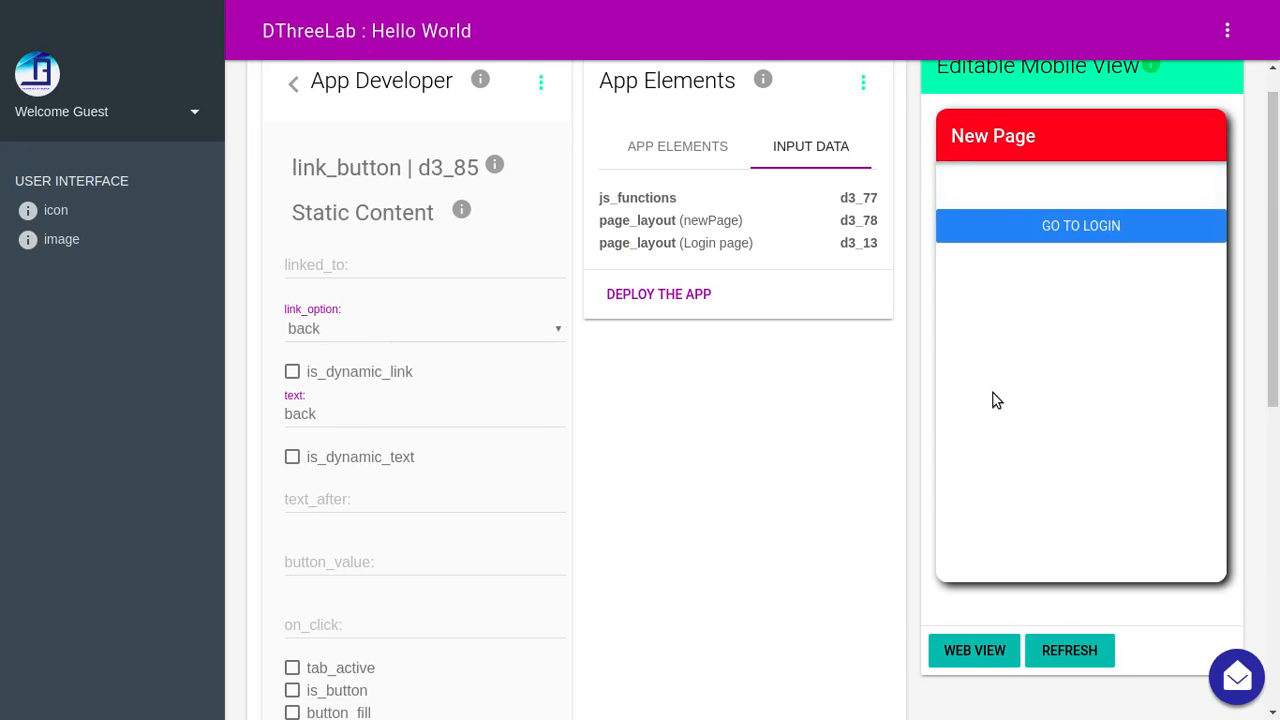